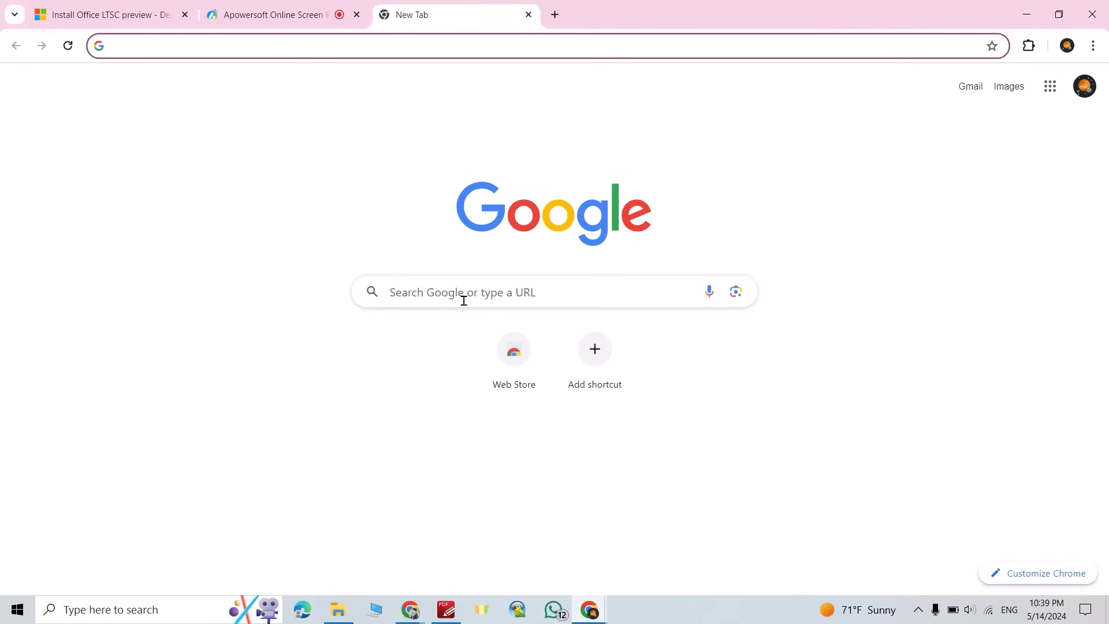
Step: Search Google for the Office Deployment Tool, download it from Microsoft's Download Center, and show recent downloads
click(461, 300)
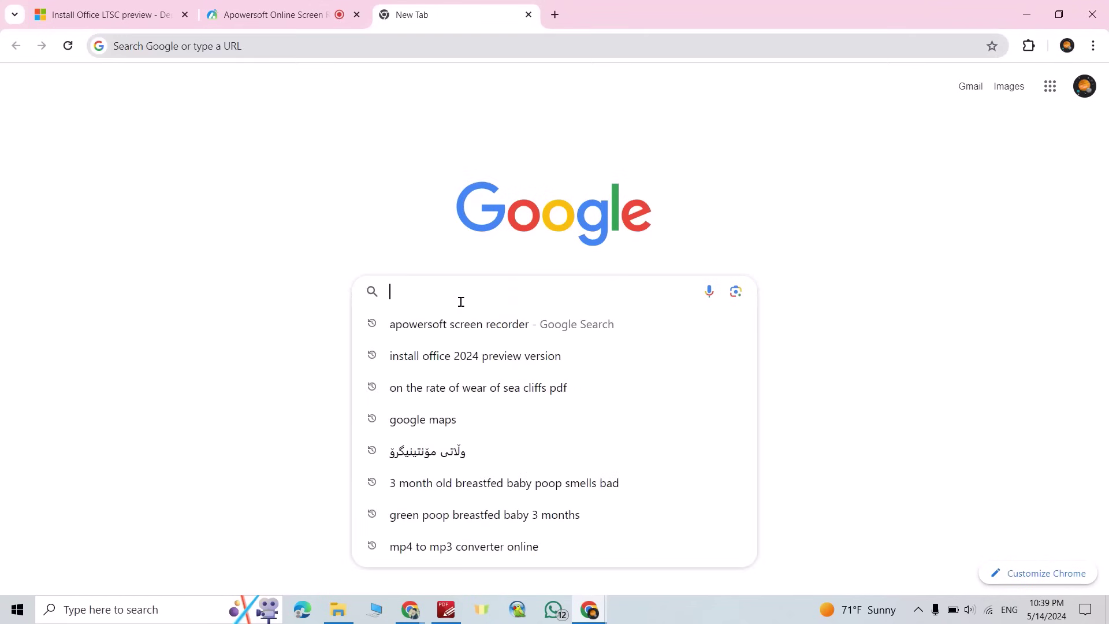
text(off)
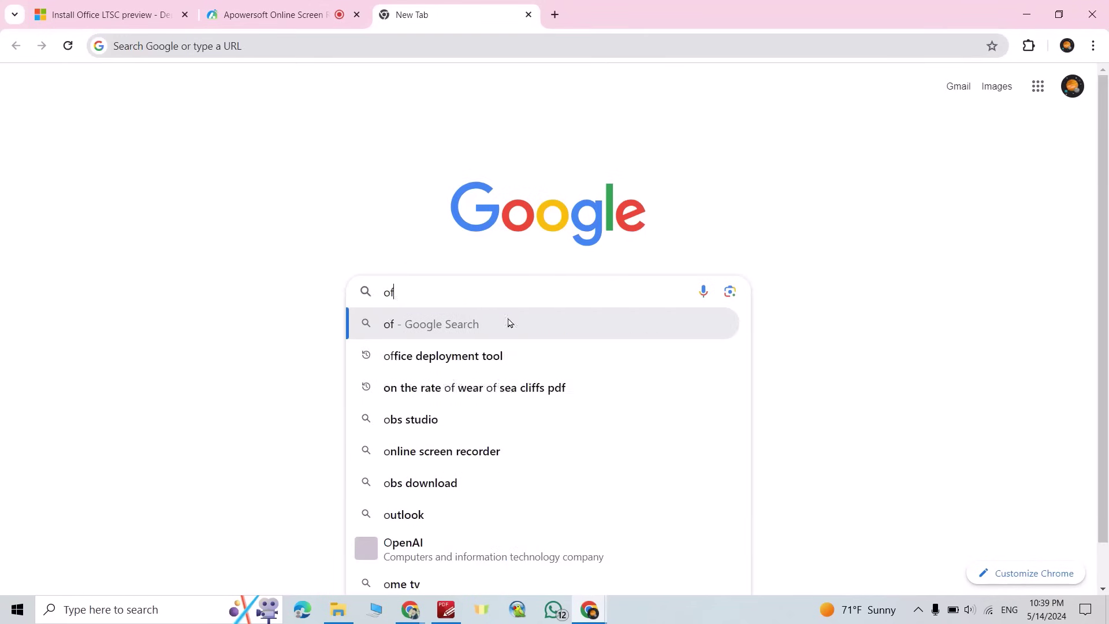
click(436, 357)
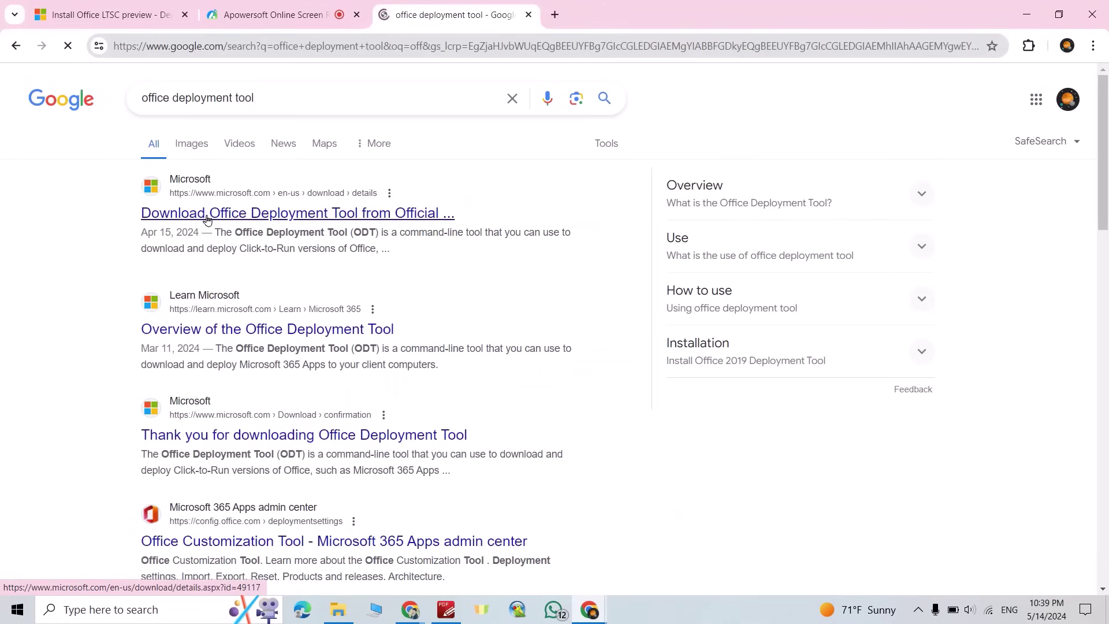
click(207, 219)
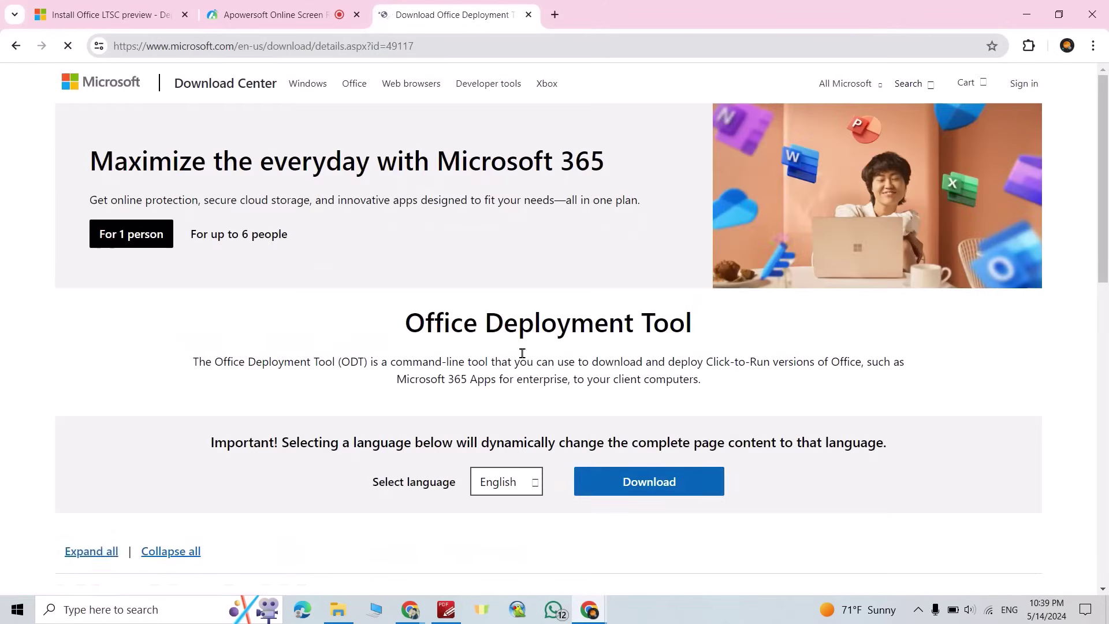
click(649, 485)
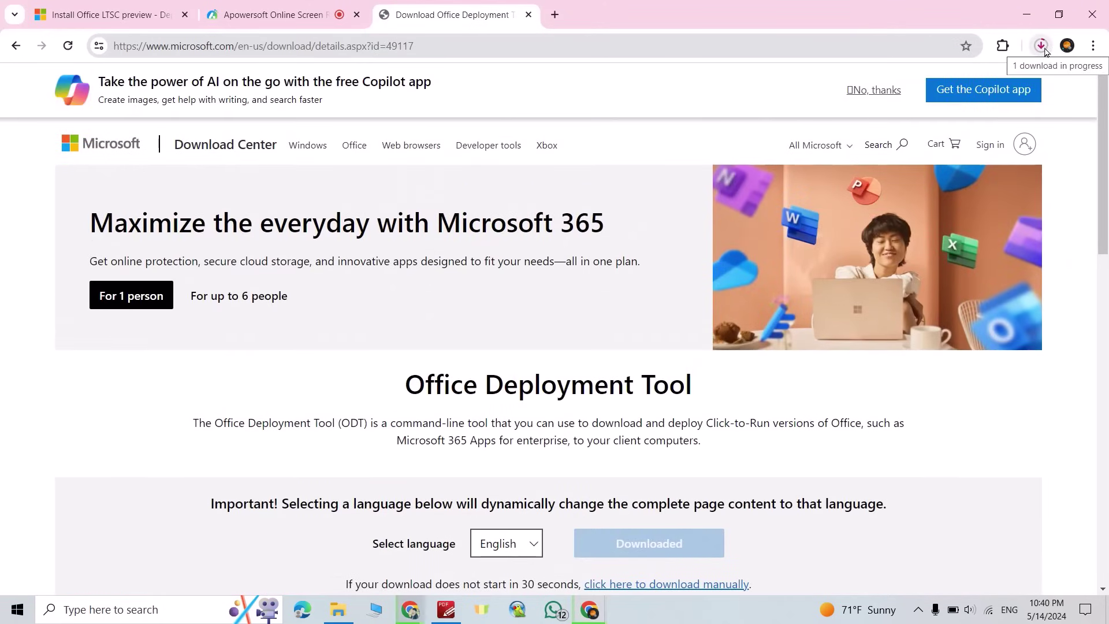
click(1041, 47)
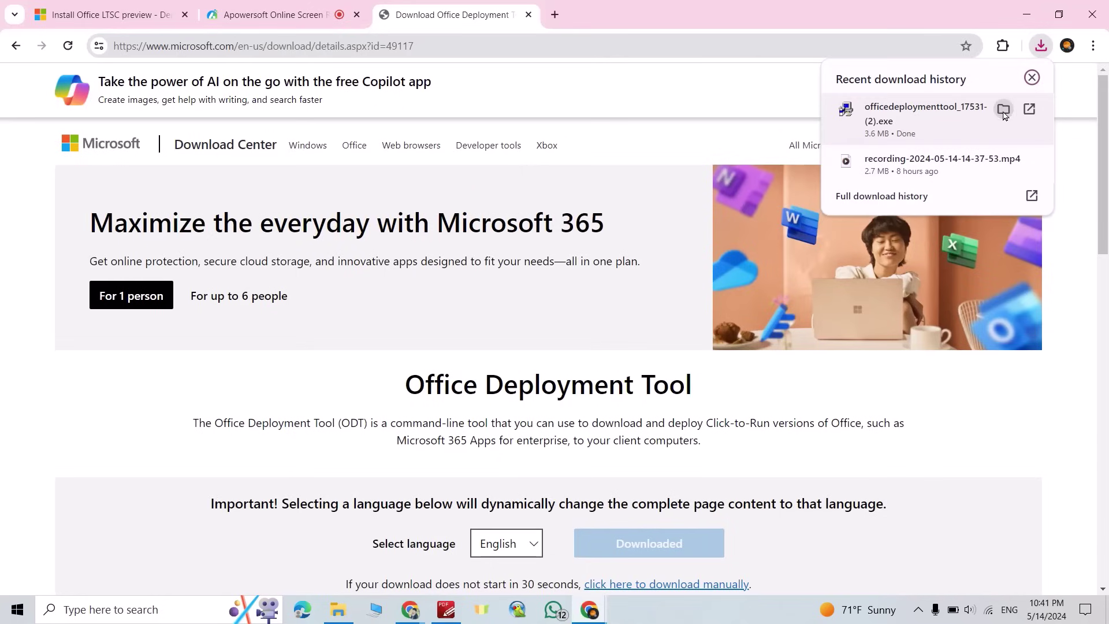
Step: Create a new folder named office2024 on the desktop
click(1004, 110)
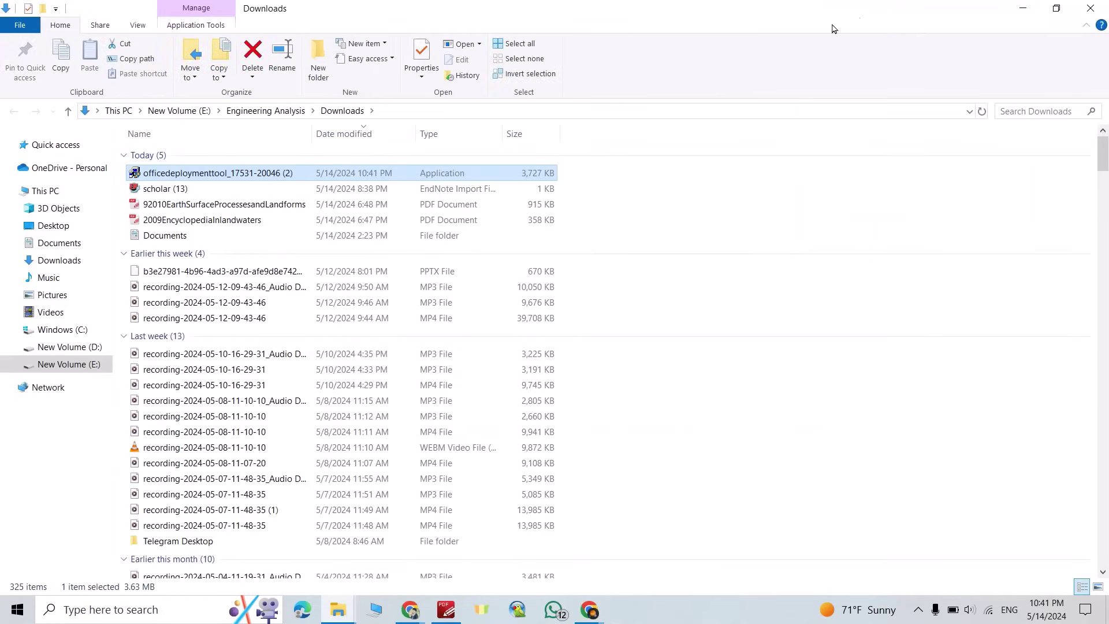
click(1023, 8)
click(1018, 9)
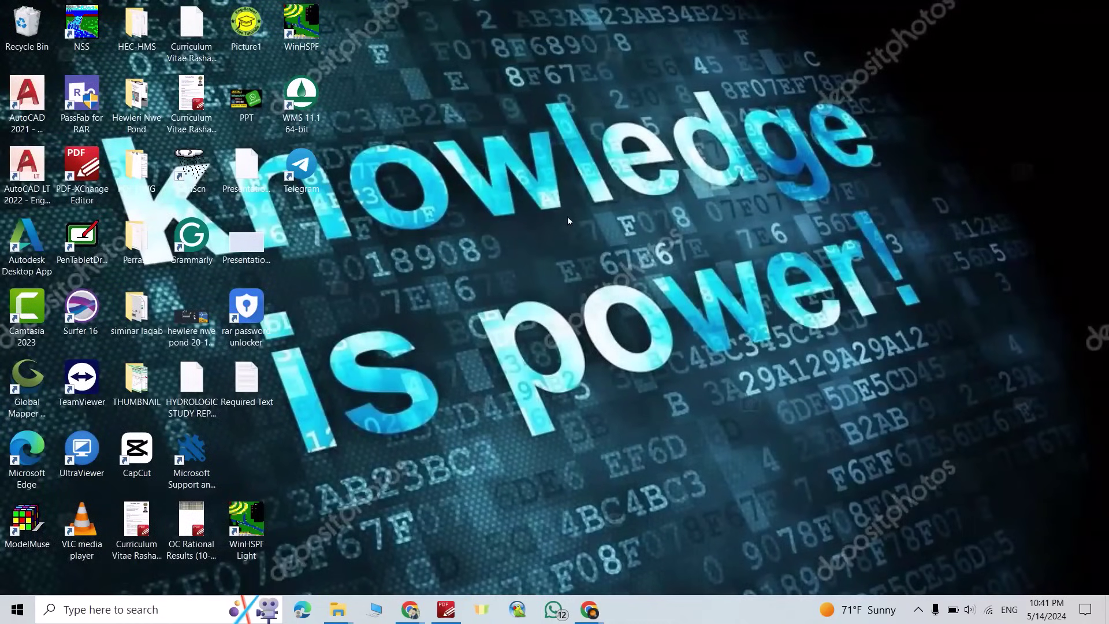
right_click(620, 193)
mouse_move(669, 342)
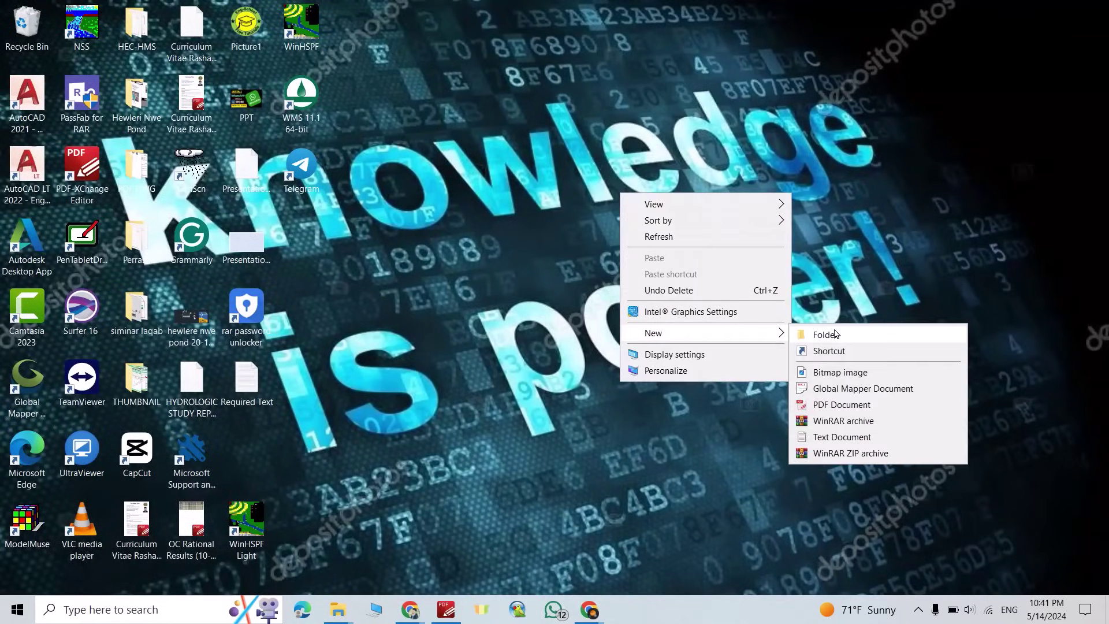
click(838, 334)
text(office2024)
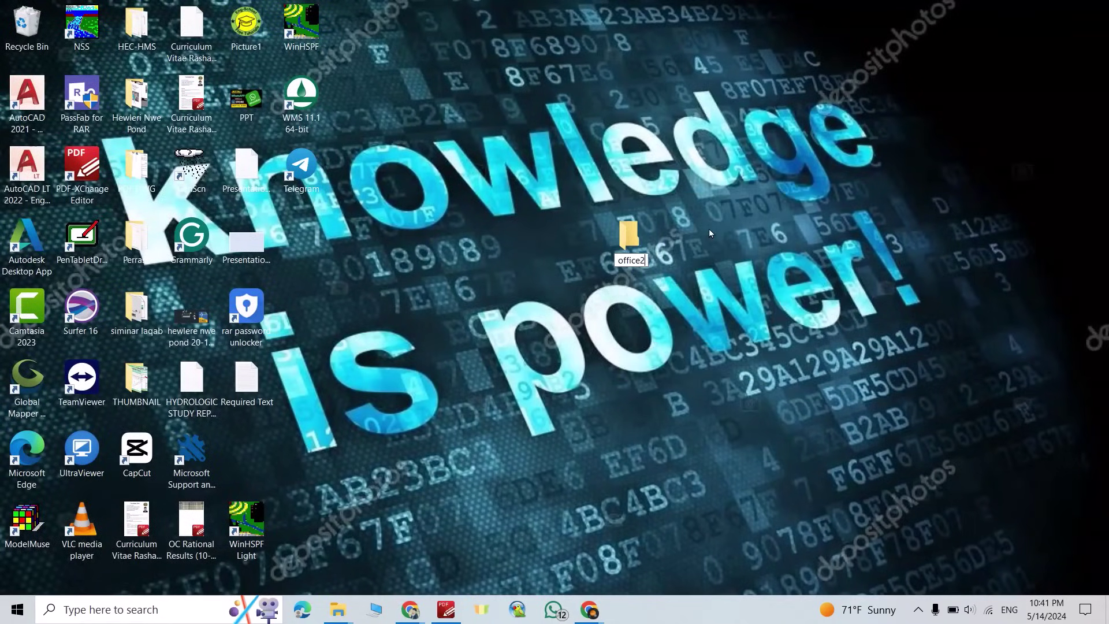
Step: Run the downloaded Office Deployment Tool, accept its license, and extract it into office2024
mouse_move(338, 609)
click(311, 589)
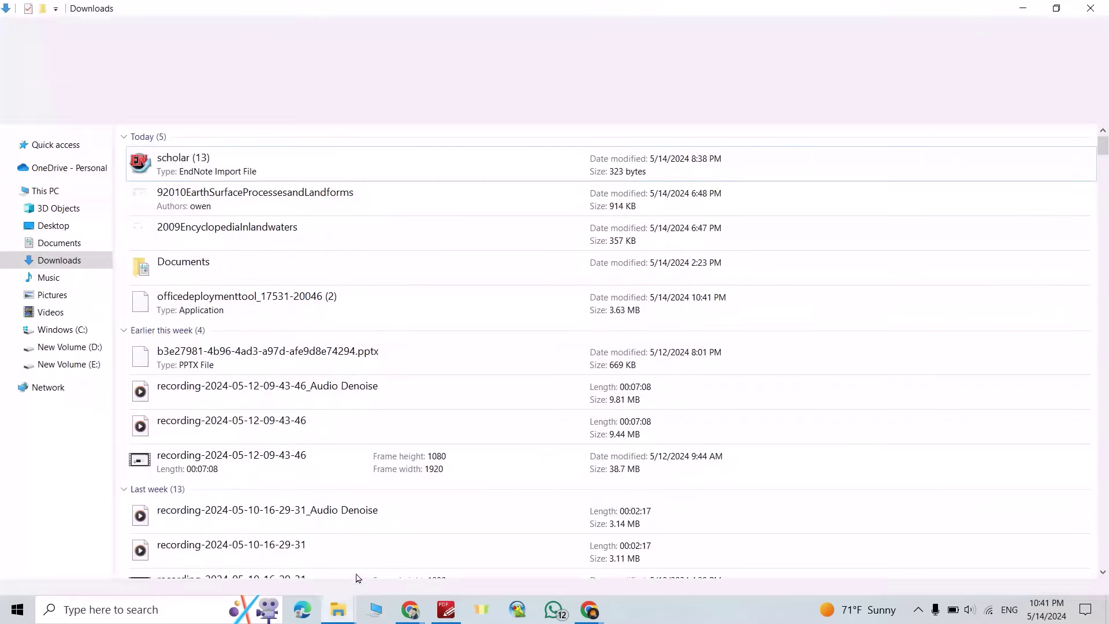
click(75, 261)
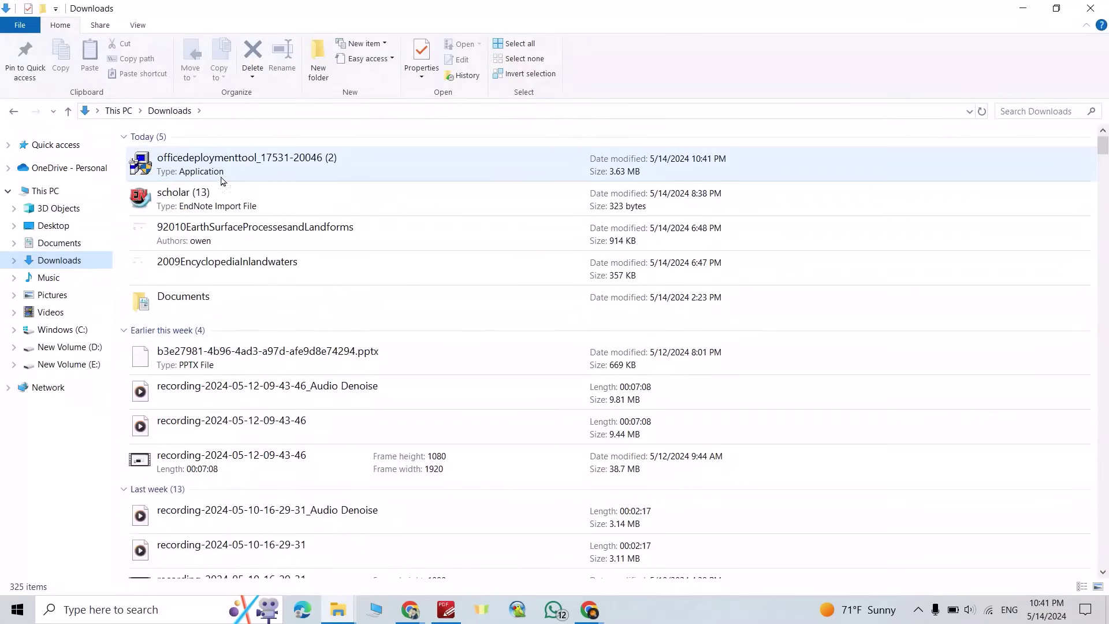
click(243, 165)
right_click(243, 164)
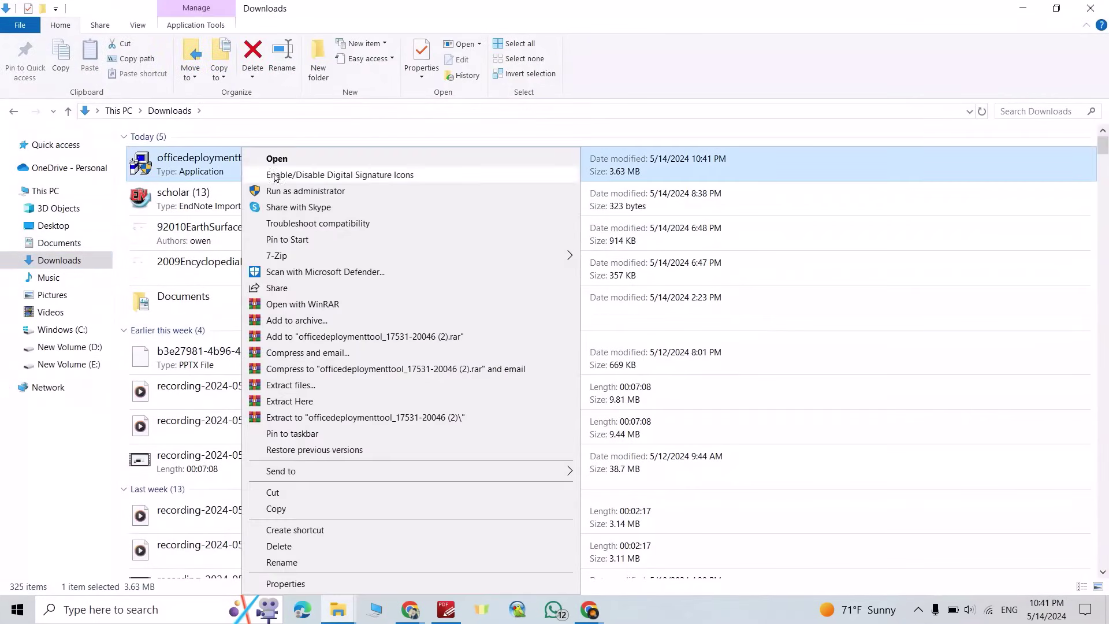
click(283, 191)
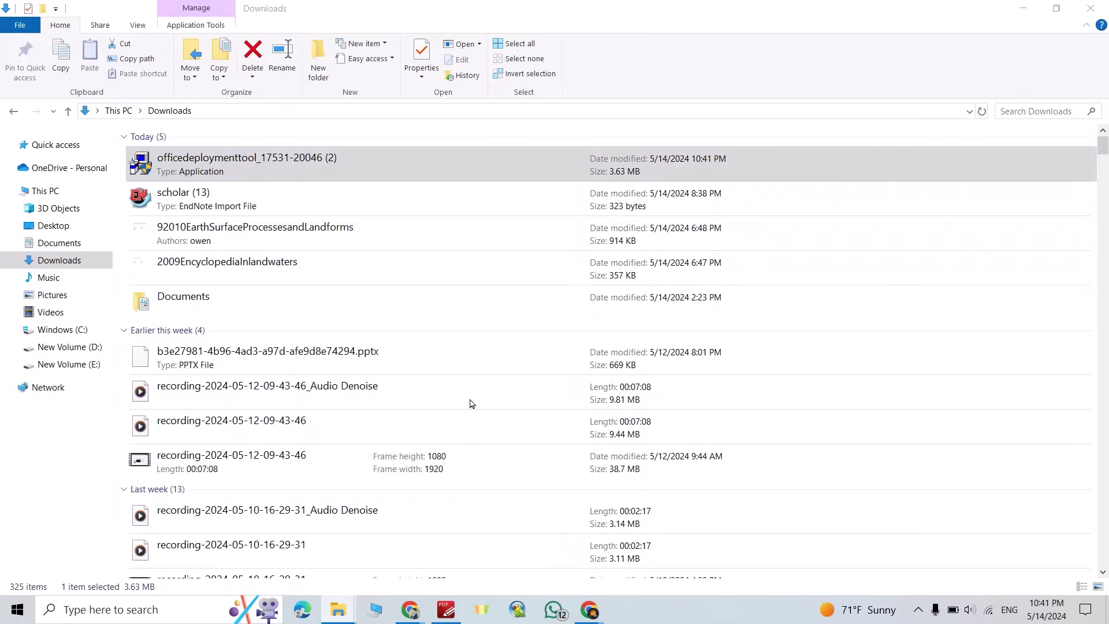
click(295, 447)
click(783, 454)
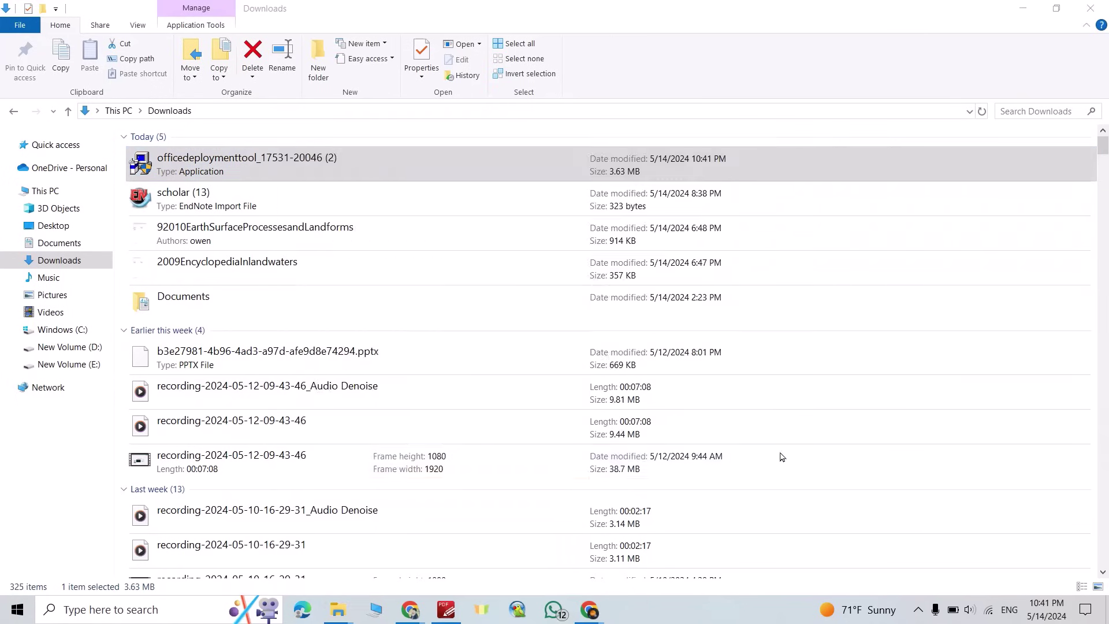
click(511, 375)
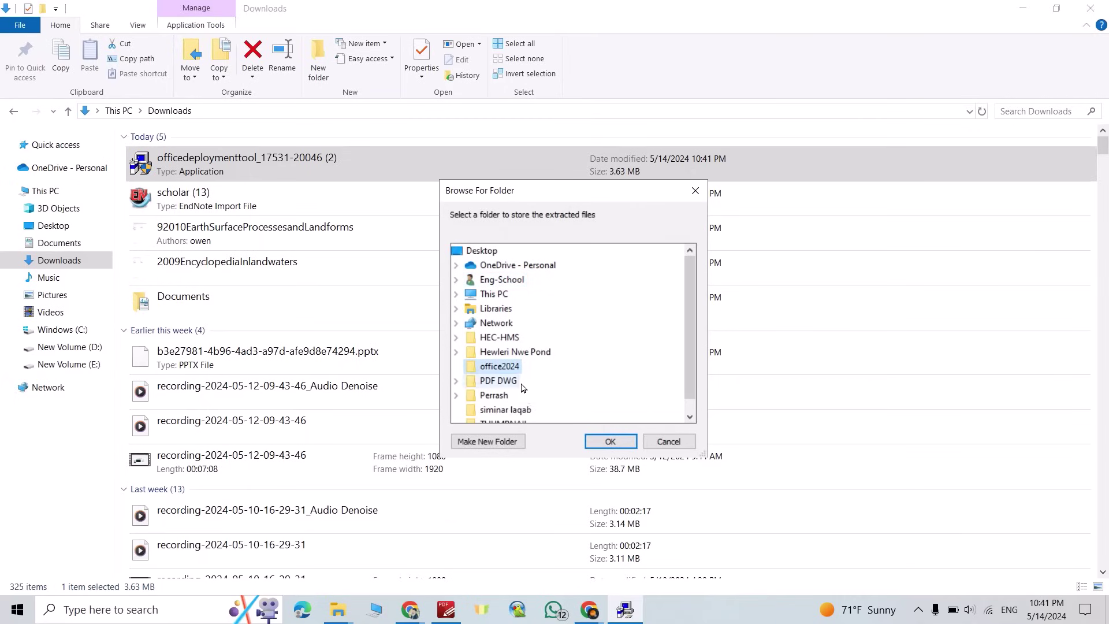
click(619, 441)
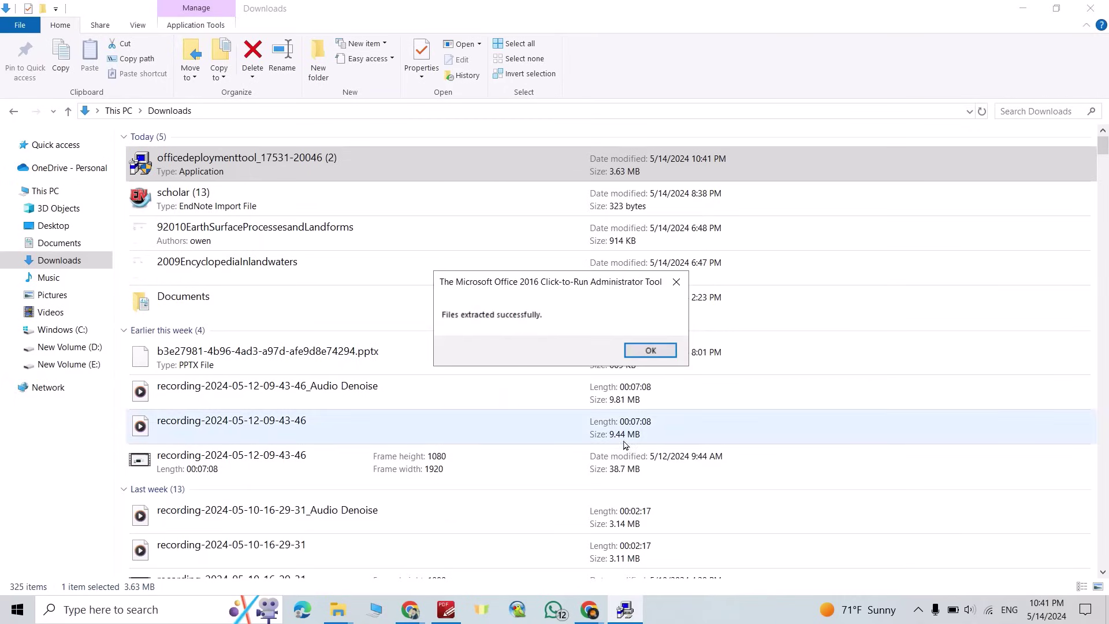
click(642, 351)
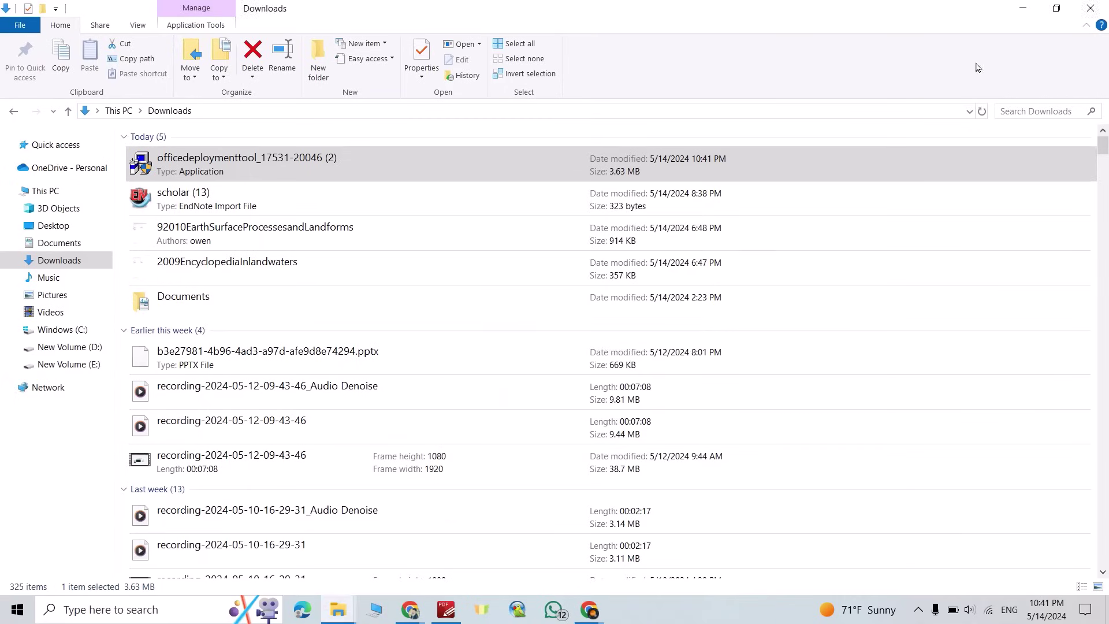
Step: Open office2024 and delete the first three configuration files, keeping configuration-Office2021Enterprise
click(1023, 8)
double_click(631, 234)
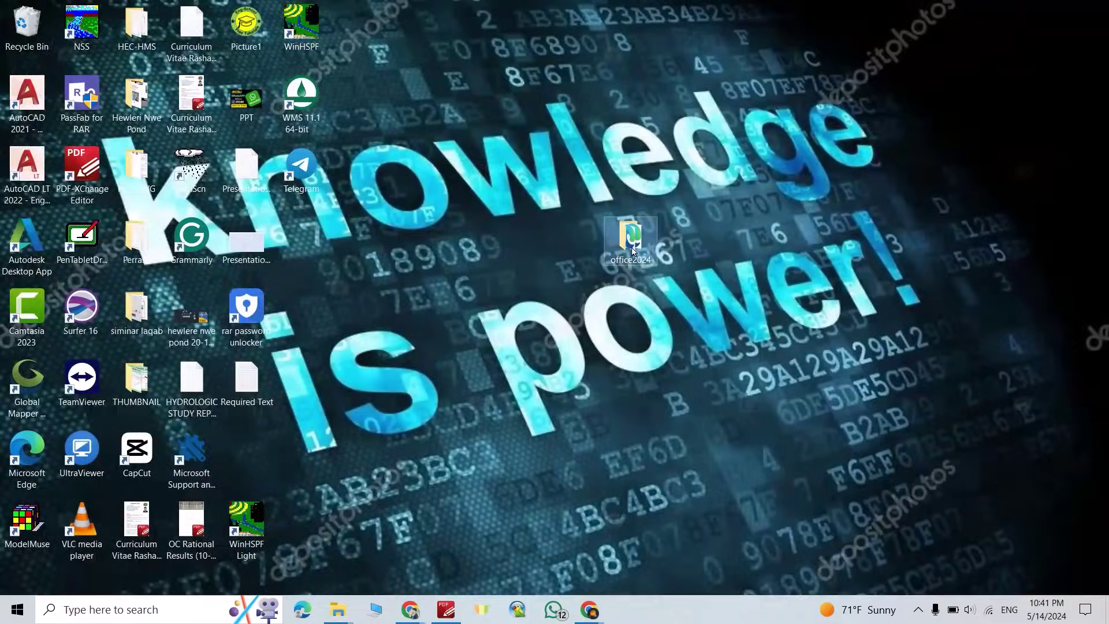
drag(614, 156, 537, 192)
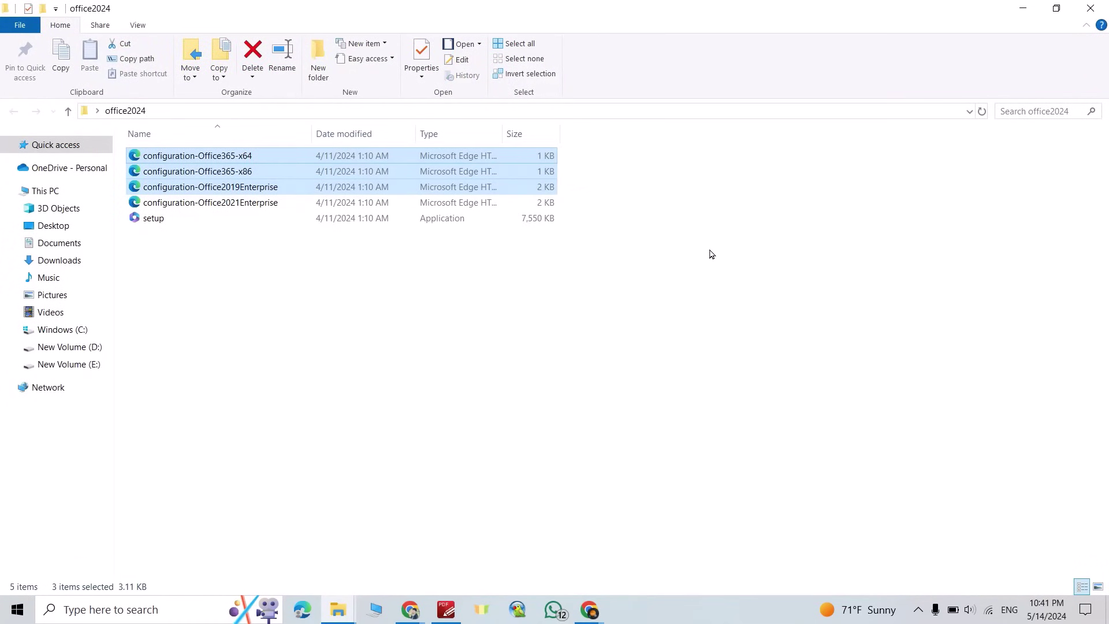
key(Delete)
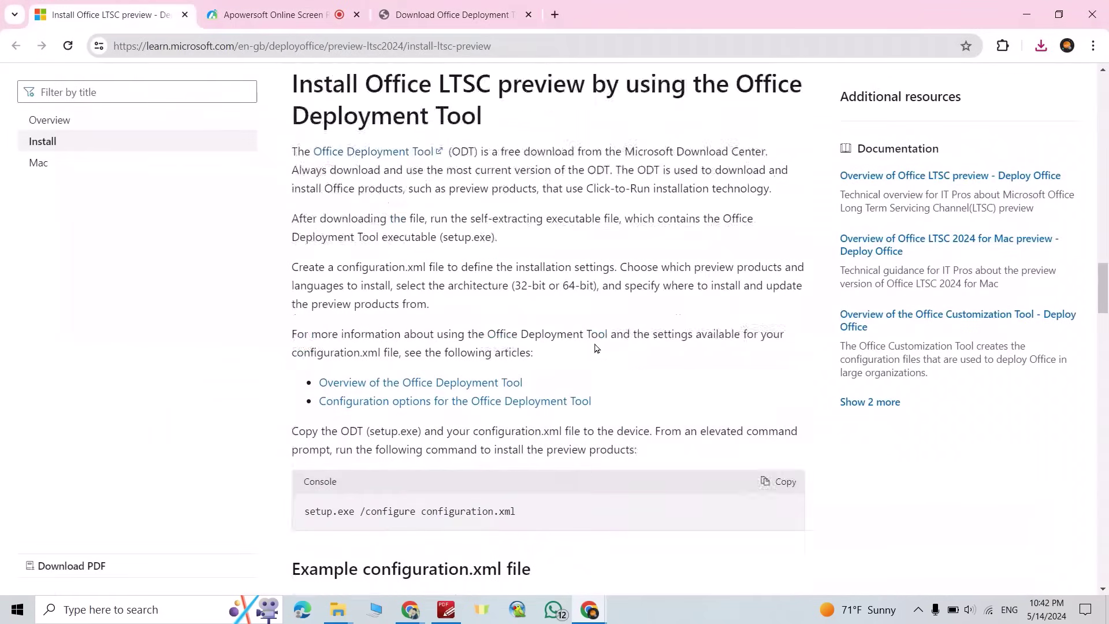
scroll(600, 328, up, 3)
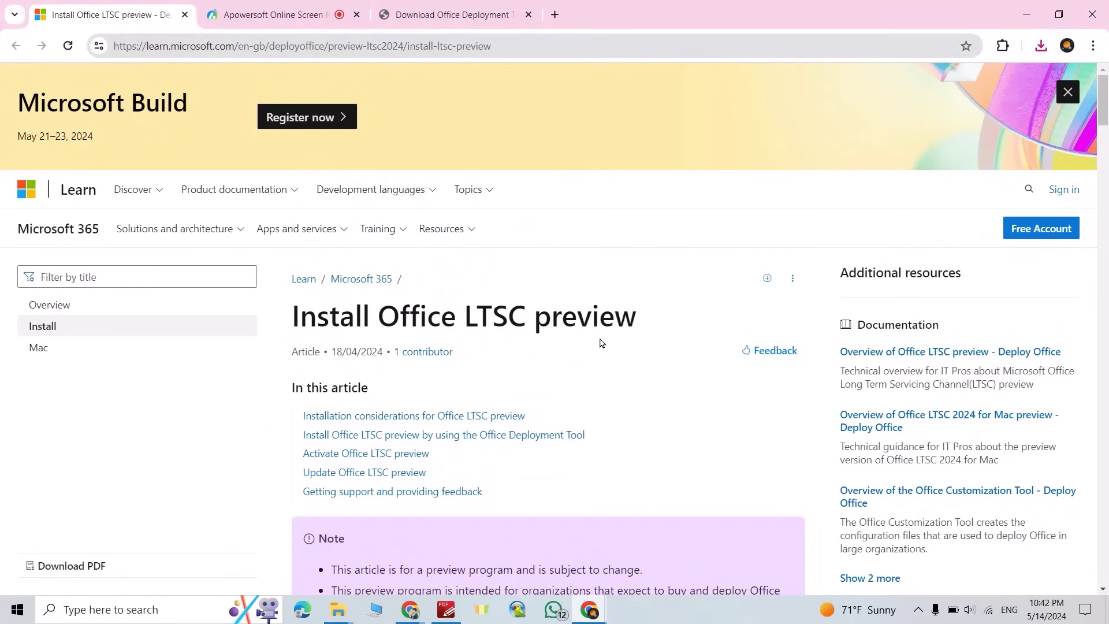
Step: Copy the sample configuration.xml for ProPlus, Visio and Project 2024 Volume from the LTSC guide
scroll(599, 343, down, 15)
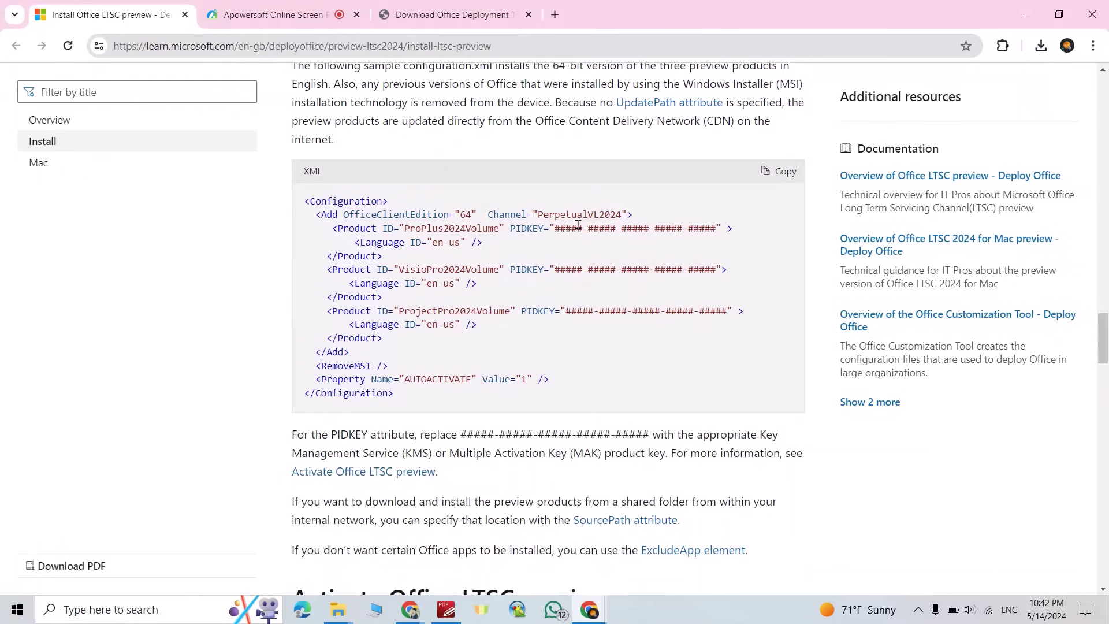
click(779, 174)
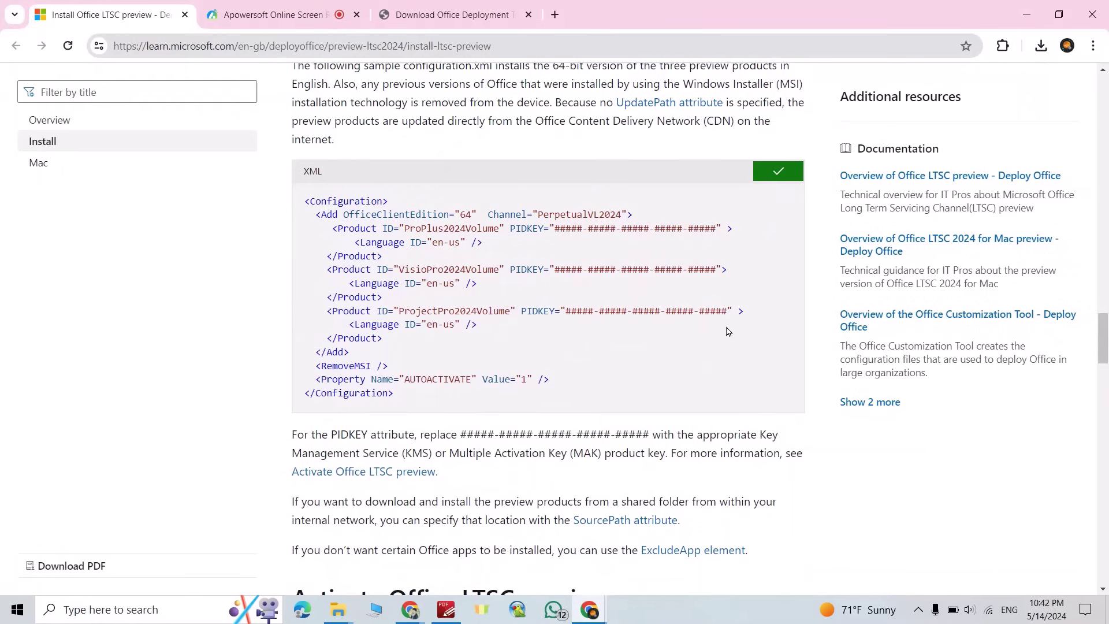
Step: Open configuration-Office2021Enterprise from the office2024 folder in Notepad
mouse_move(346, 611)
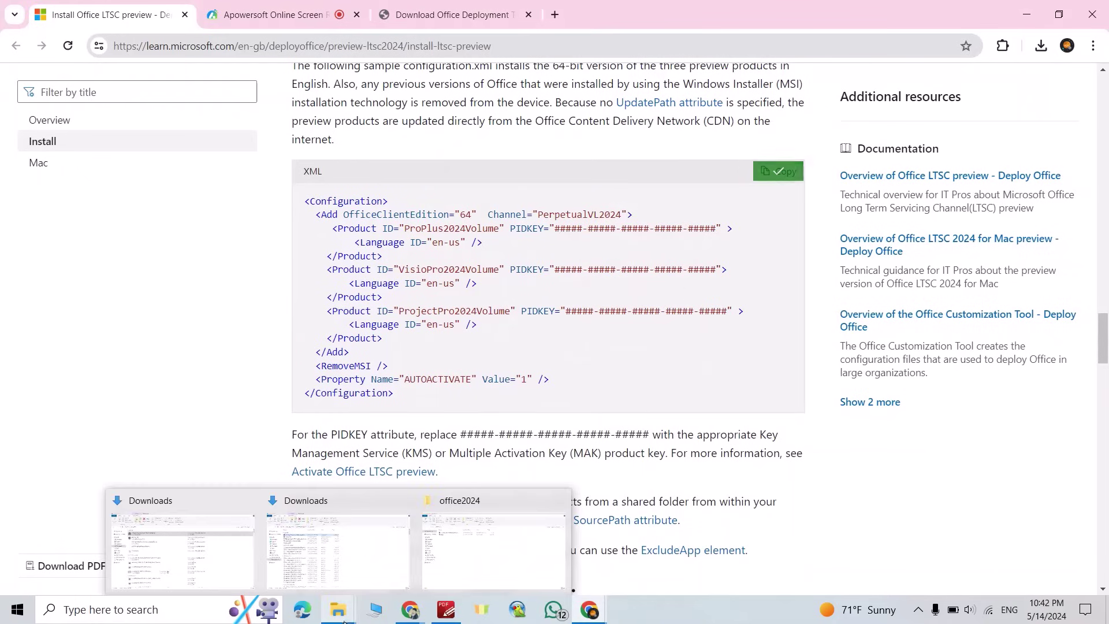
click(458, 574)
click(258, 156)
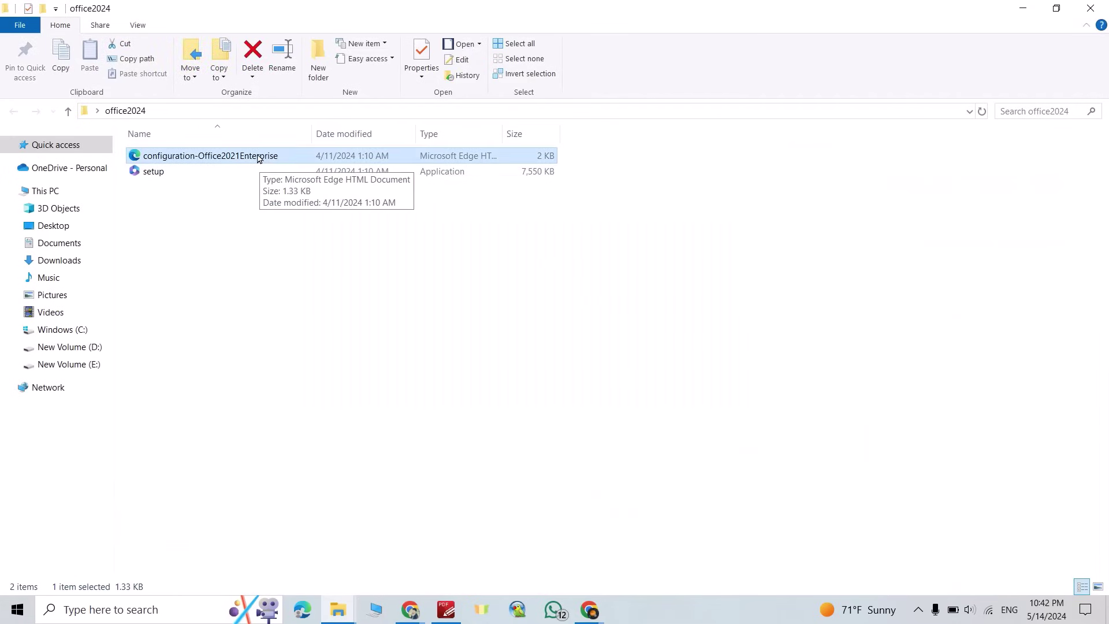
right_click(257, 157)
mouse_move(403, 264)
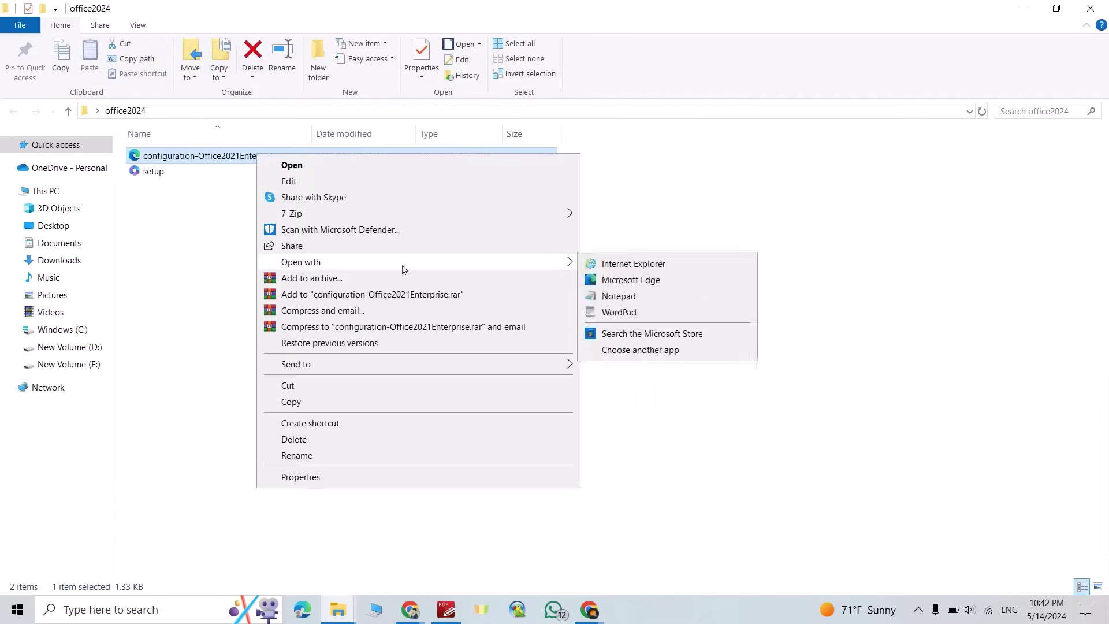
click(619, 297)
Step: Replace its contents with the 2024 sample, deleting the VisioPro and ProjectPro product blocks
click(513, 496)
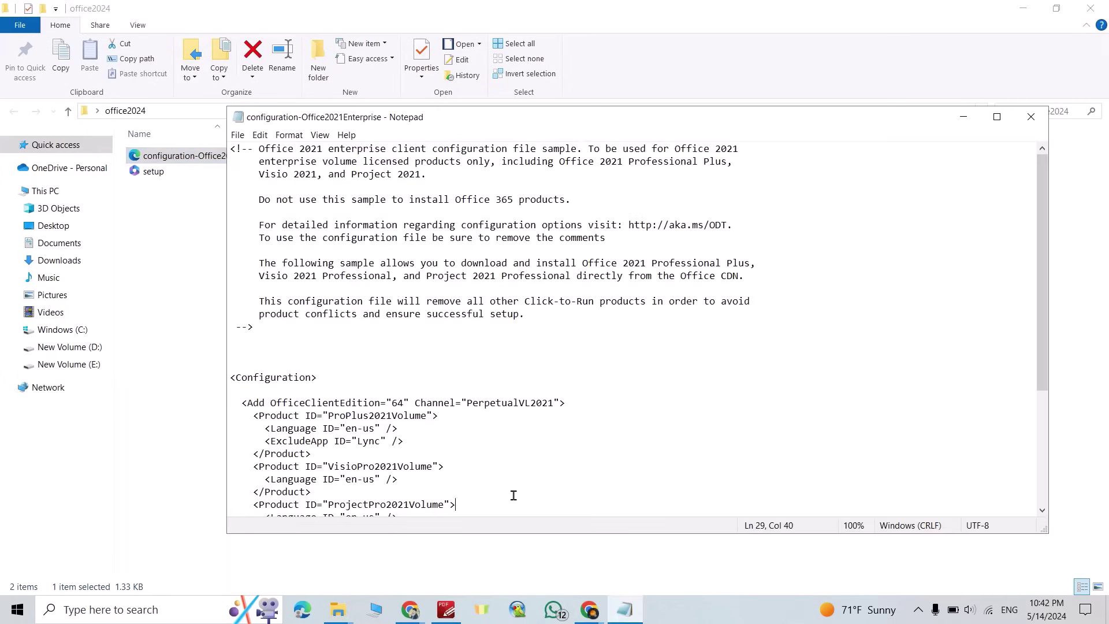
key(ctrl+a)
key(ctrl+v)
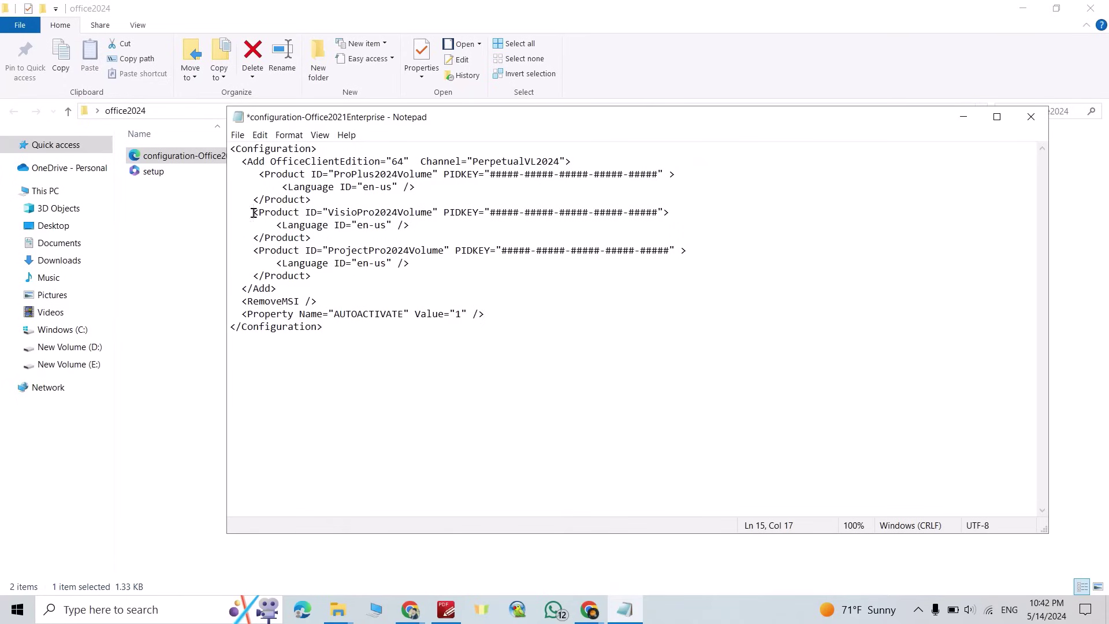
drag(253, 212, 323, 281)
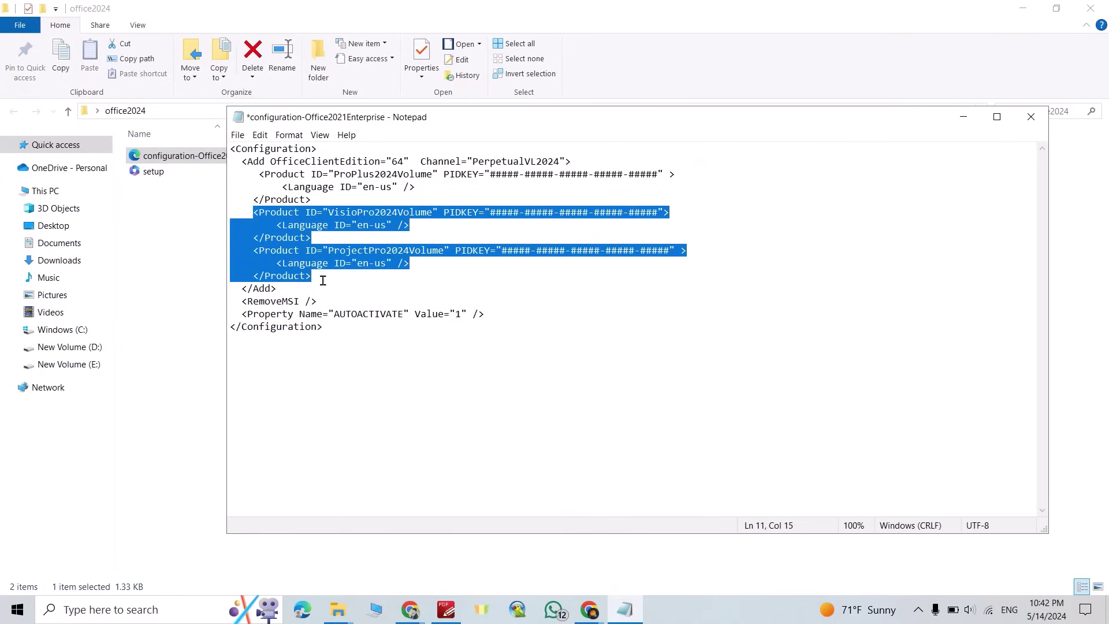
key(Delete)
key(Delete)
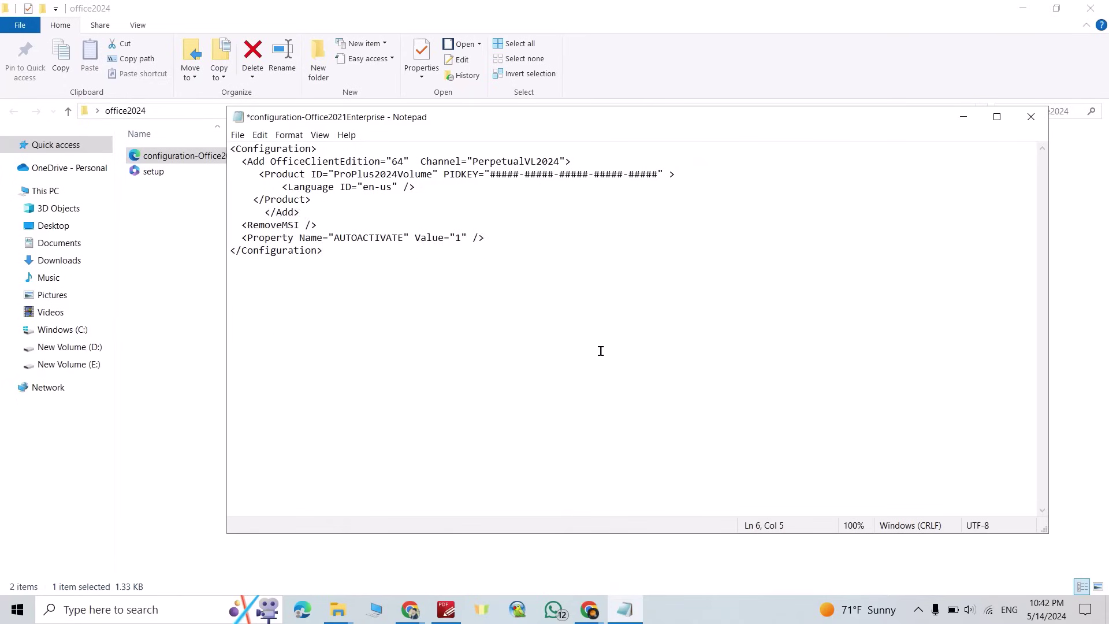
key(Delete)
Step: Copy the Office LTSC 2024 commercial preview KMS key from the guide's key table
mouse_move(590, 609)
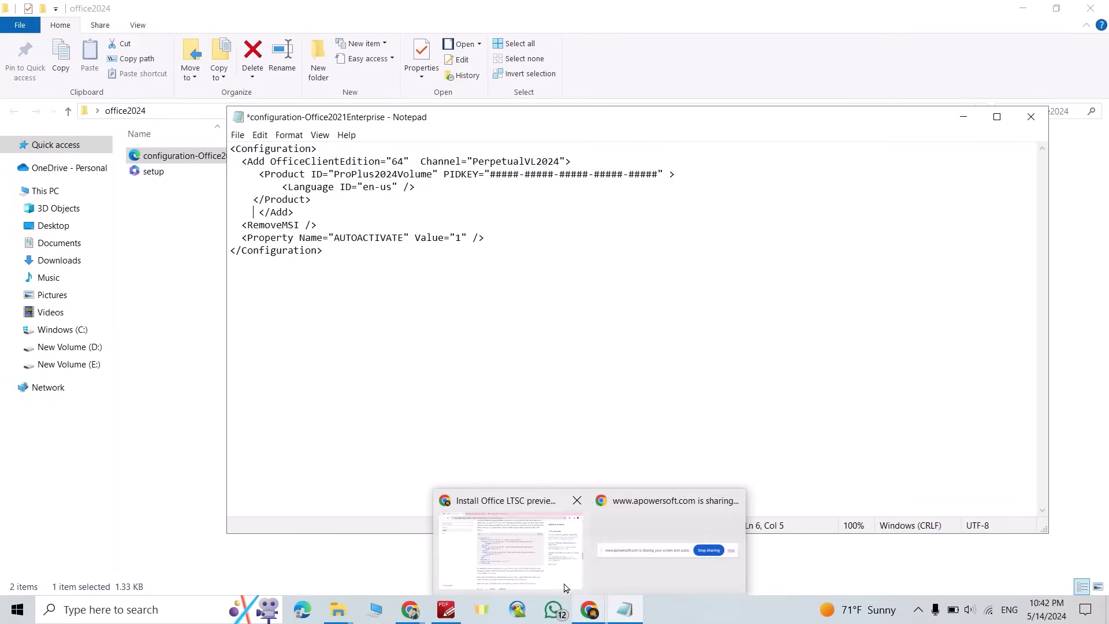
click(575, 567)
scroll(615, 364, down, 12)
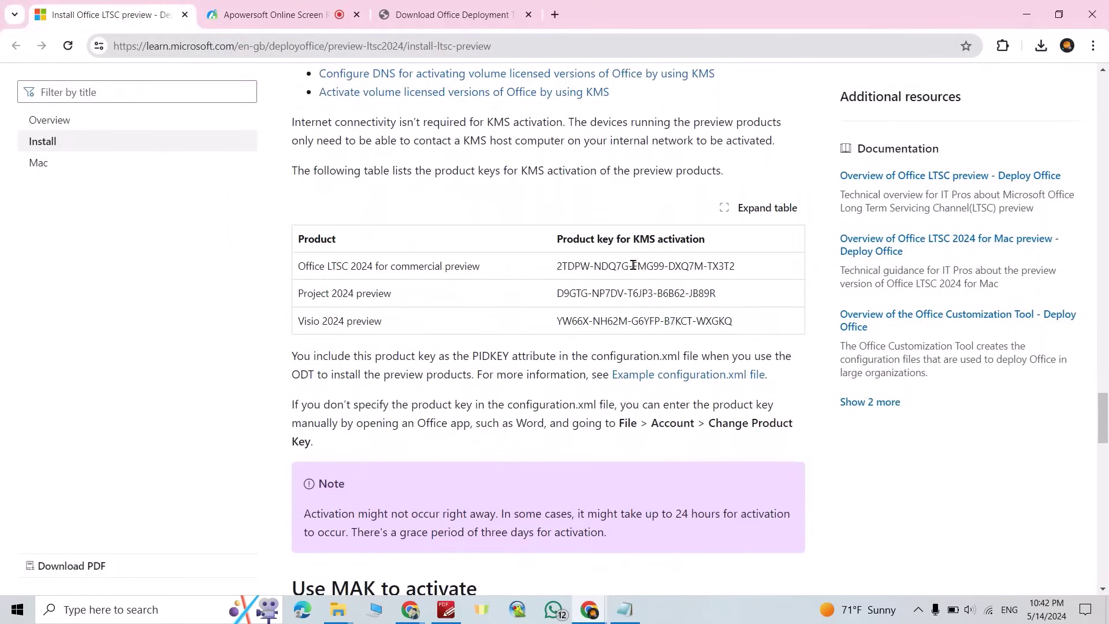
drag(738, 268, 557, 268)
key(ctrl+c)
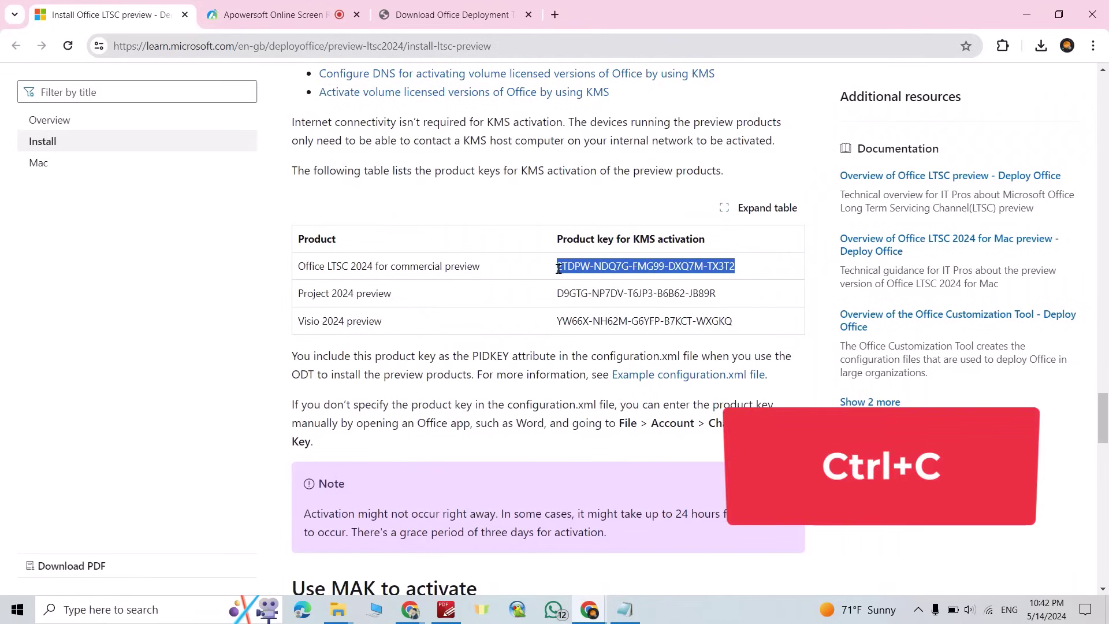
Step: Replace the PIDKEY placeholder hashes with the copied product key
mouse_move(625, 610)
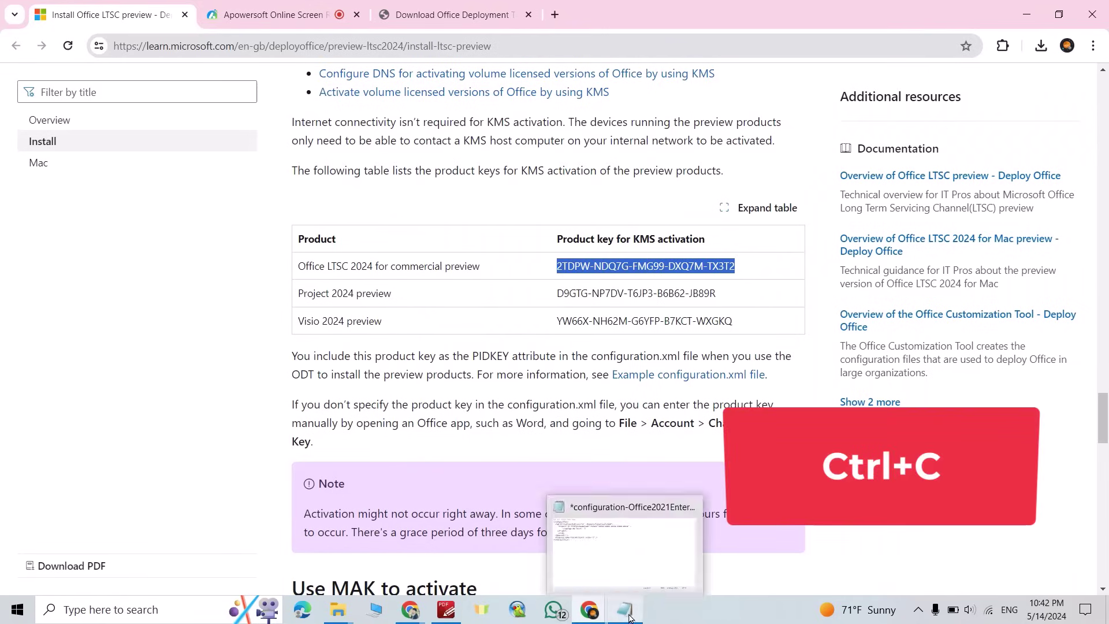
click(637, 525)
drag(495, 175, 658, 174)
key(ctrl+v)
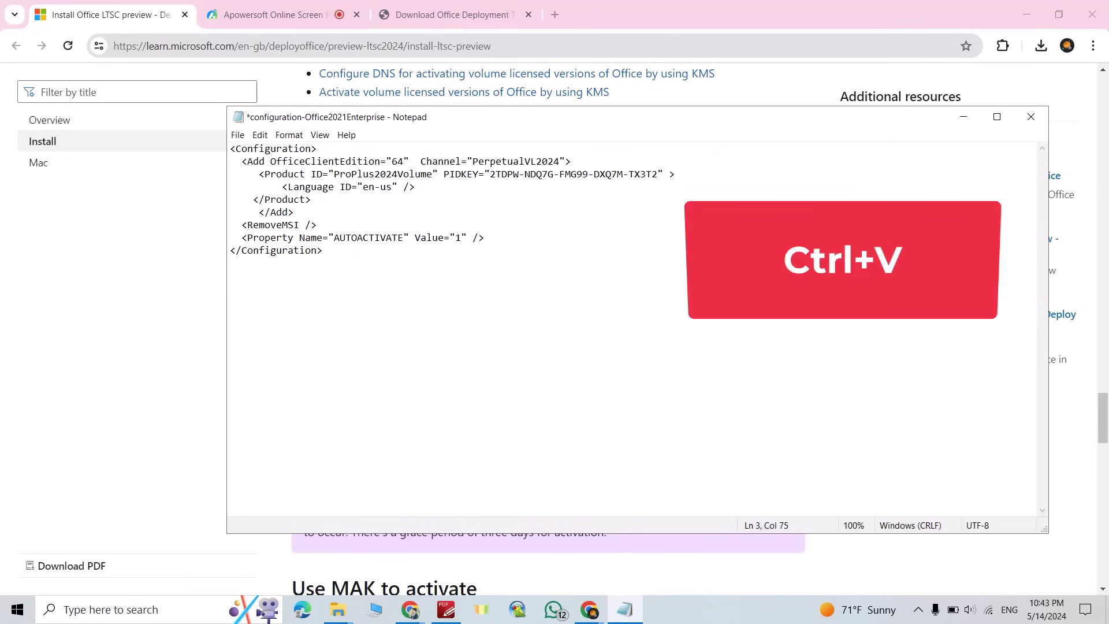
Step: Save the file as configuration.xml and close Notepad
click(237, 135)
click(254, 207)
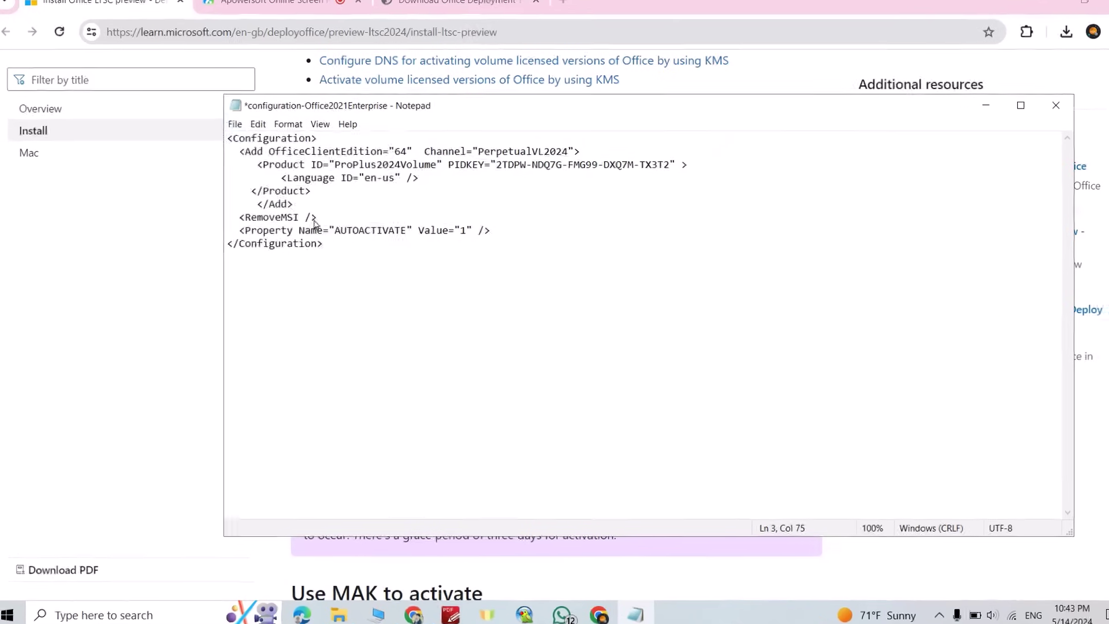
text(c)
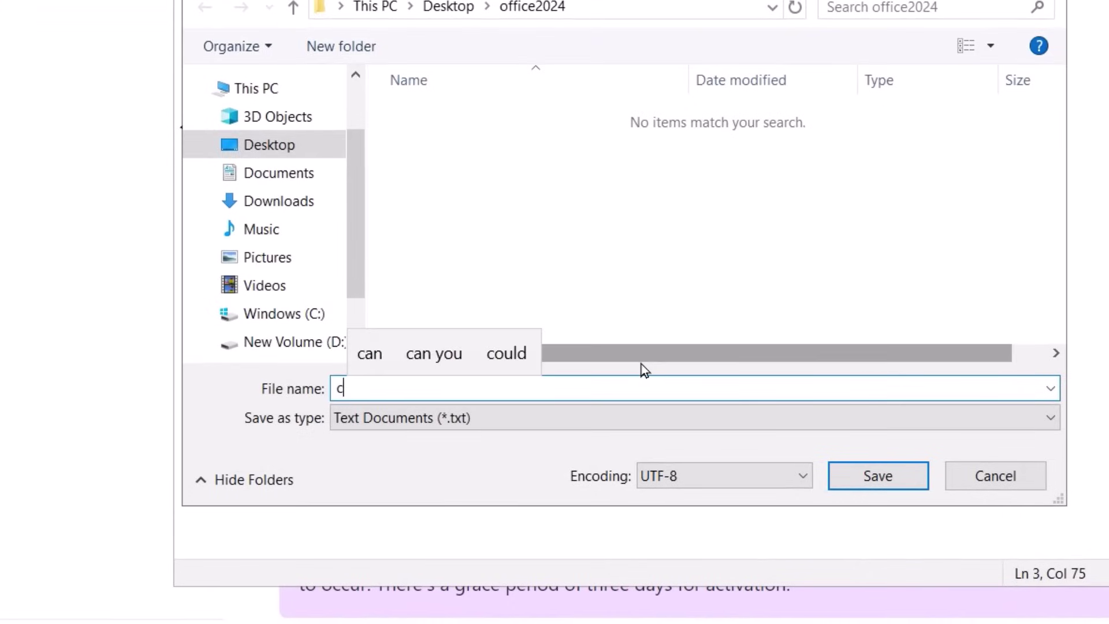
text(onfiguration.)
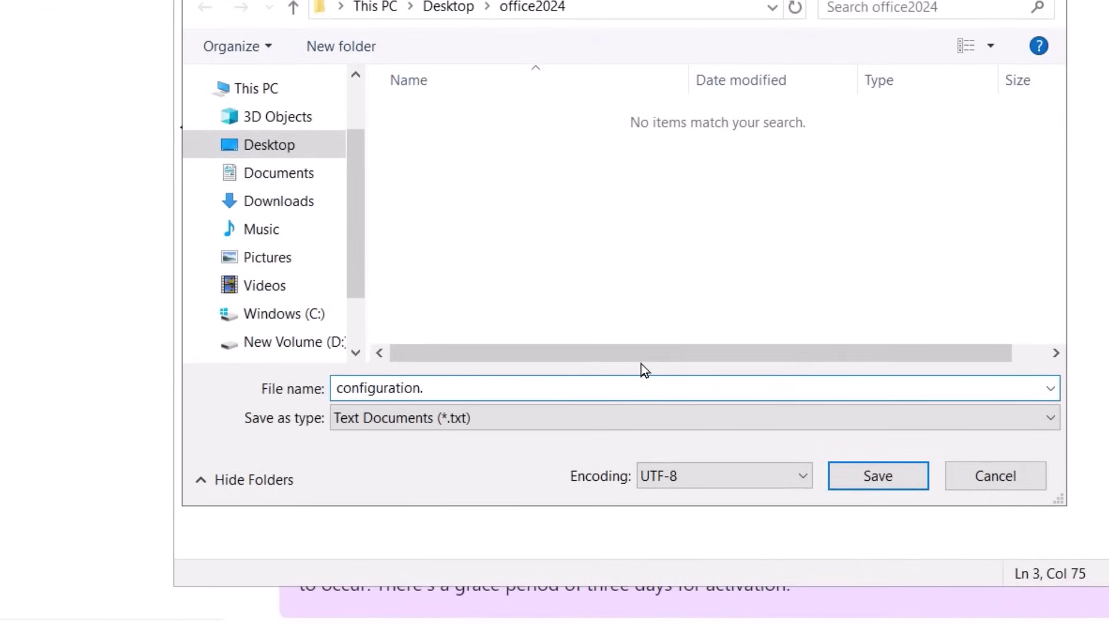
text(xml)
click(878, 476)
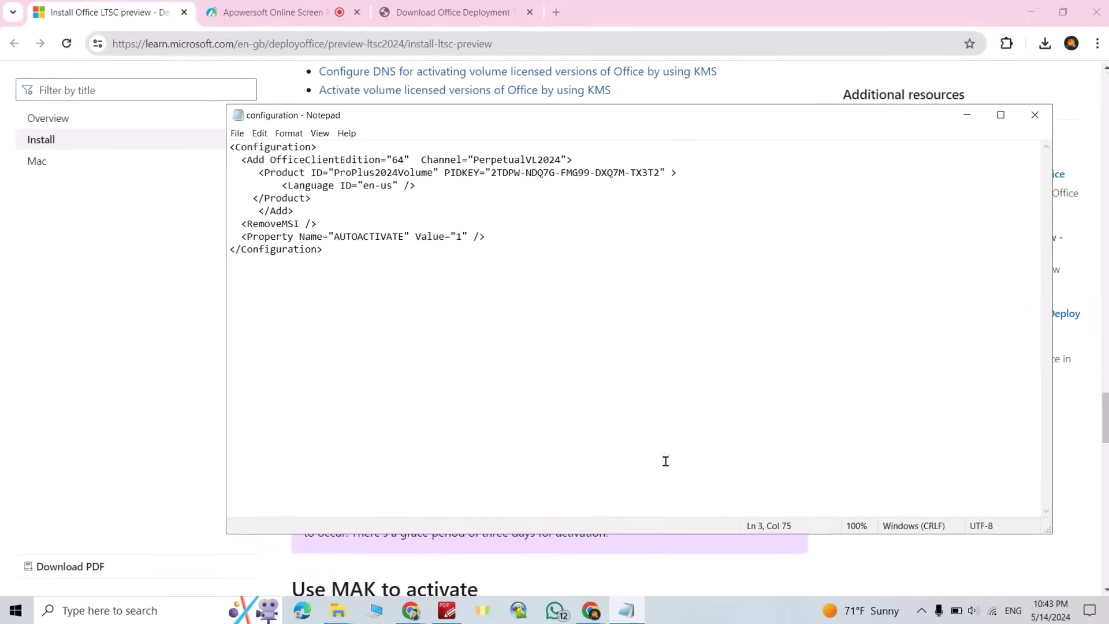
click(1035, 115)
Step: Delete the old configuration-Office2021Enterprise file and close the office2024 folder
click(1031, 11)
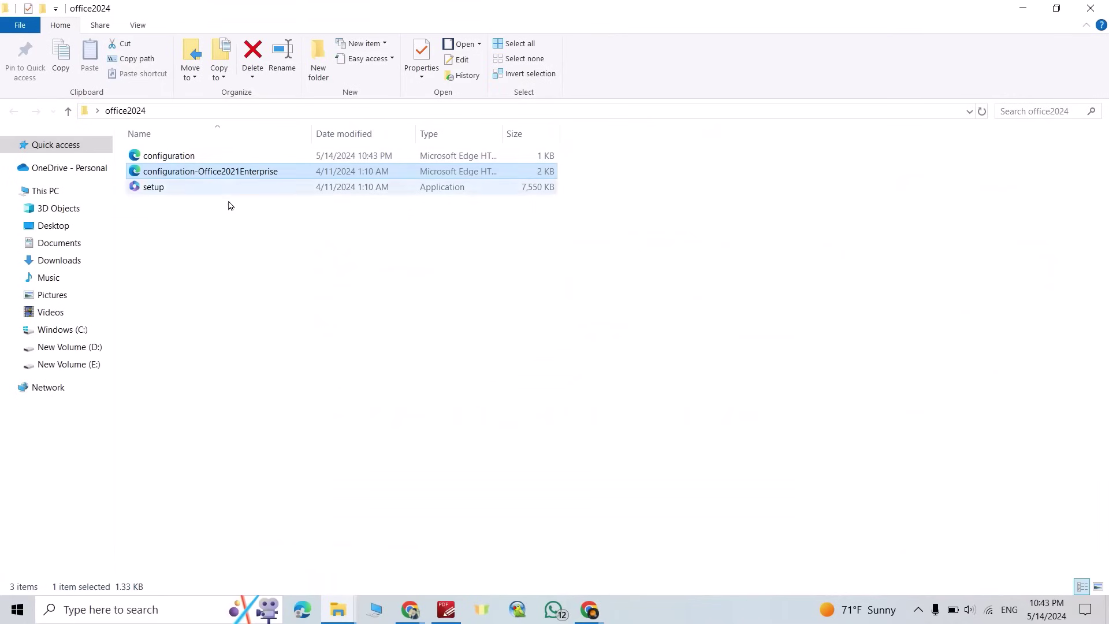
key(Delete)
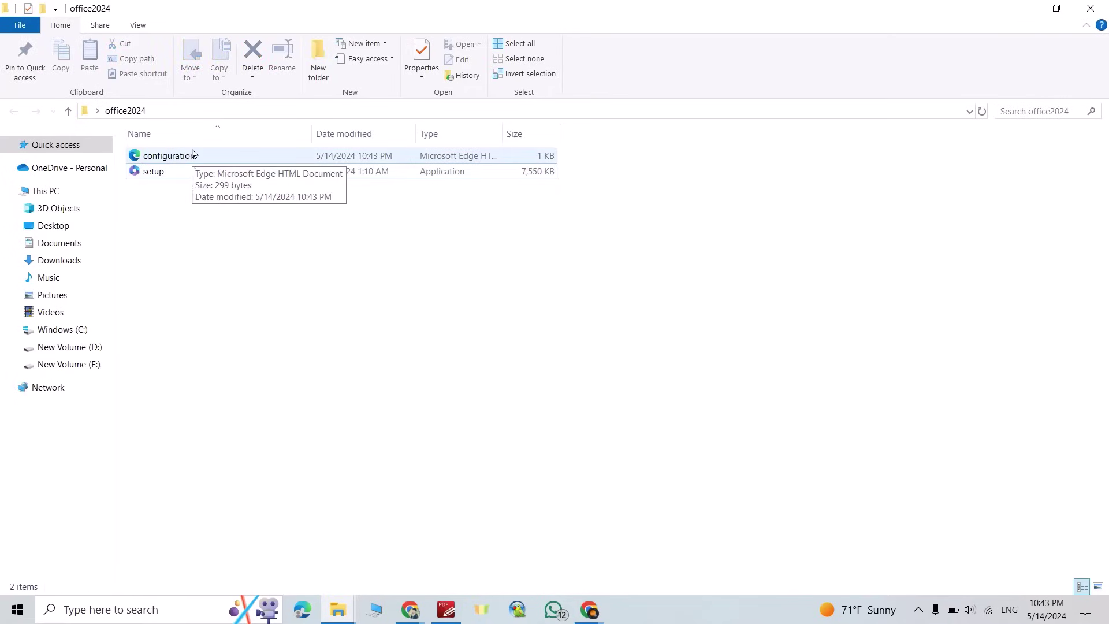
click(180, 188)
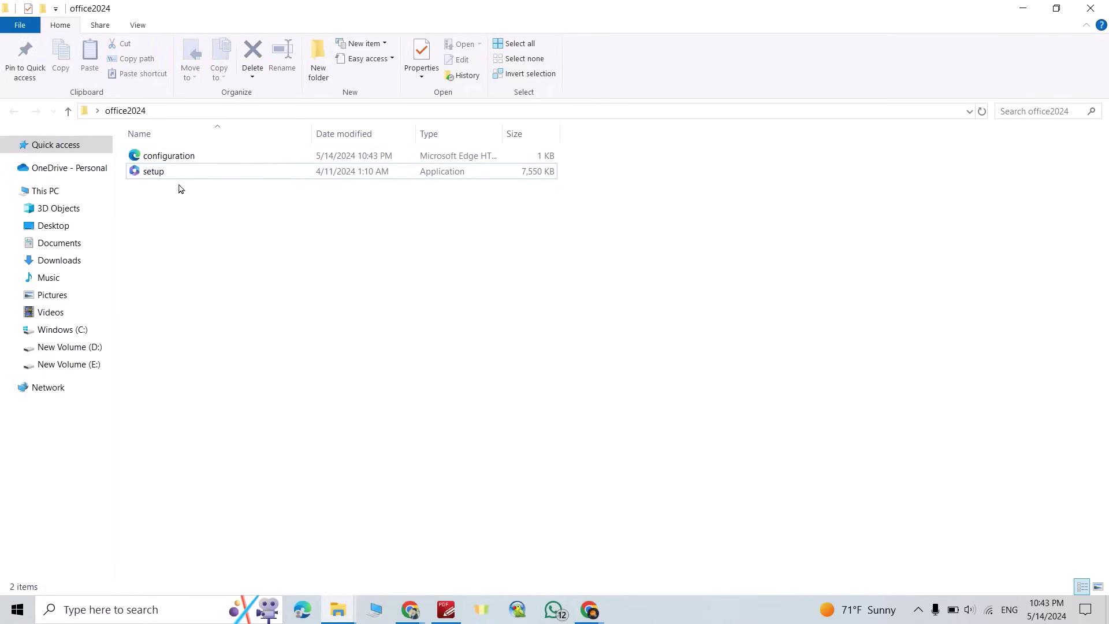
click(1090, 8)
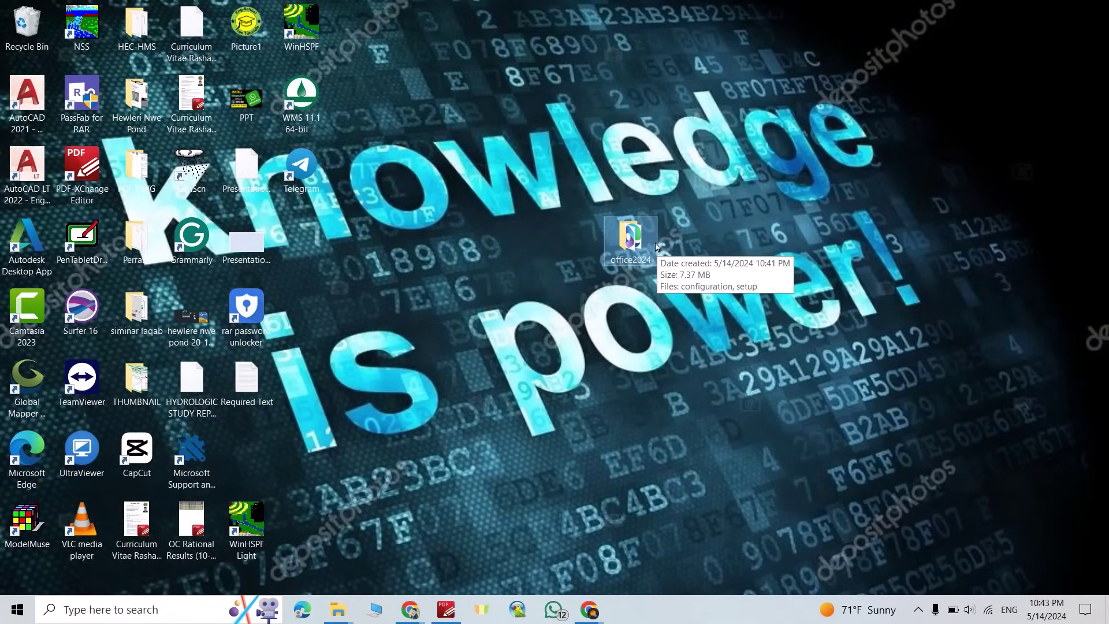
Step: Copy the office2024 folder to the root of C: and copy its path C:\office2024
key(ctrl+c)
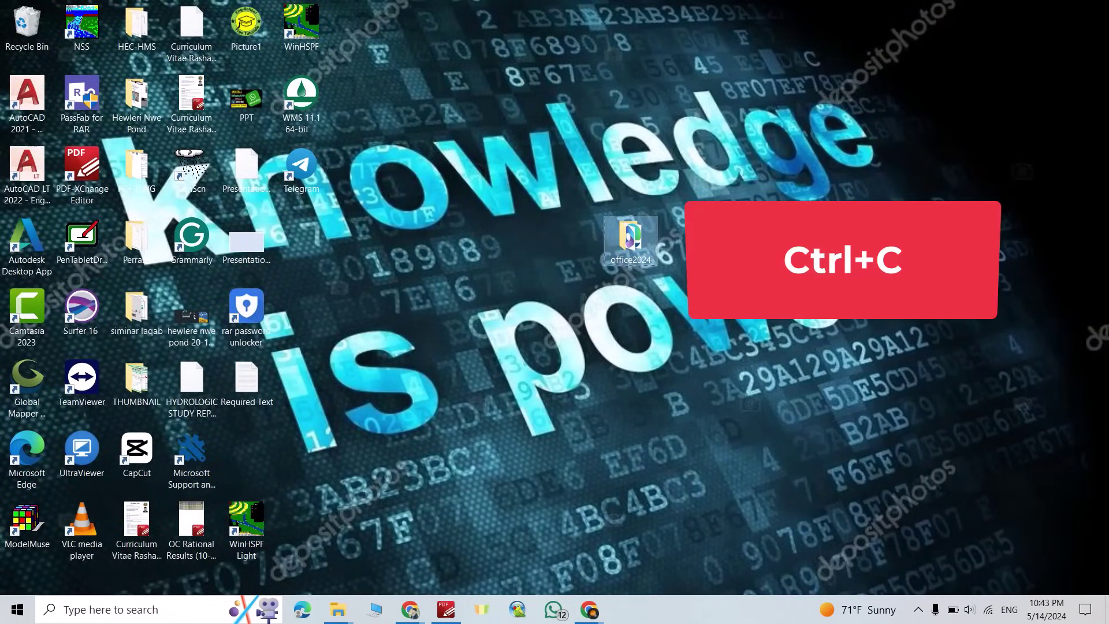
mouse_move(341, 606)
click(283, 509)
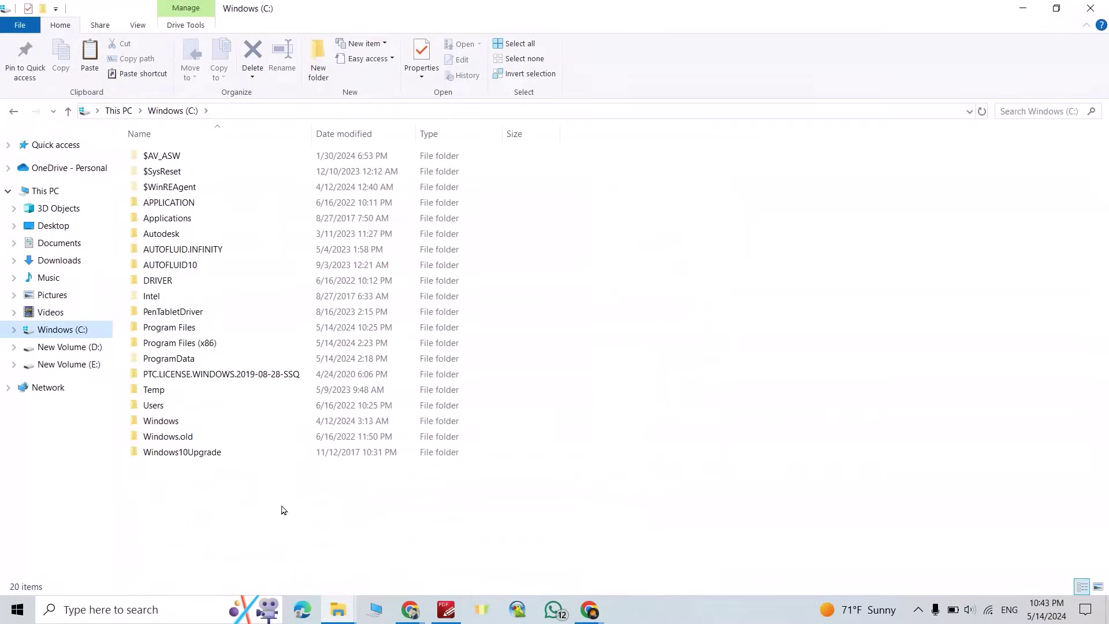
key(ctrl+v)
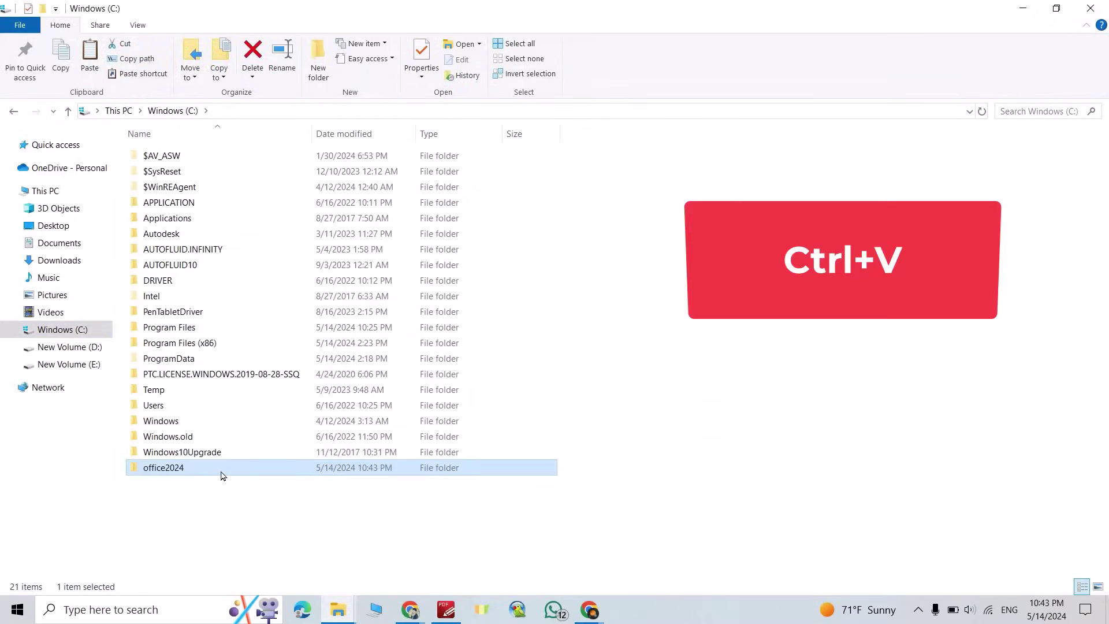
double_click(223, 471)
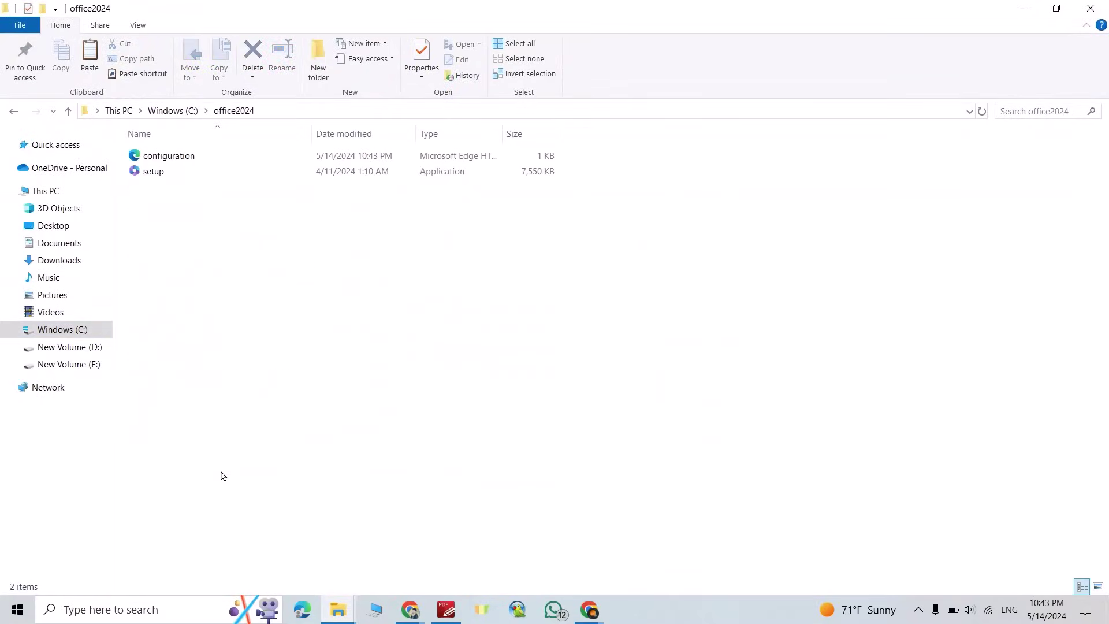
click(332, 113)
key(ctrl+c)
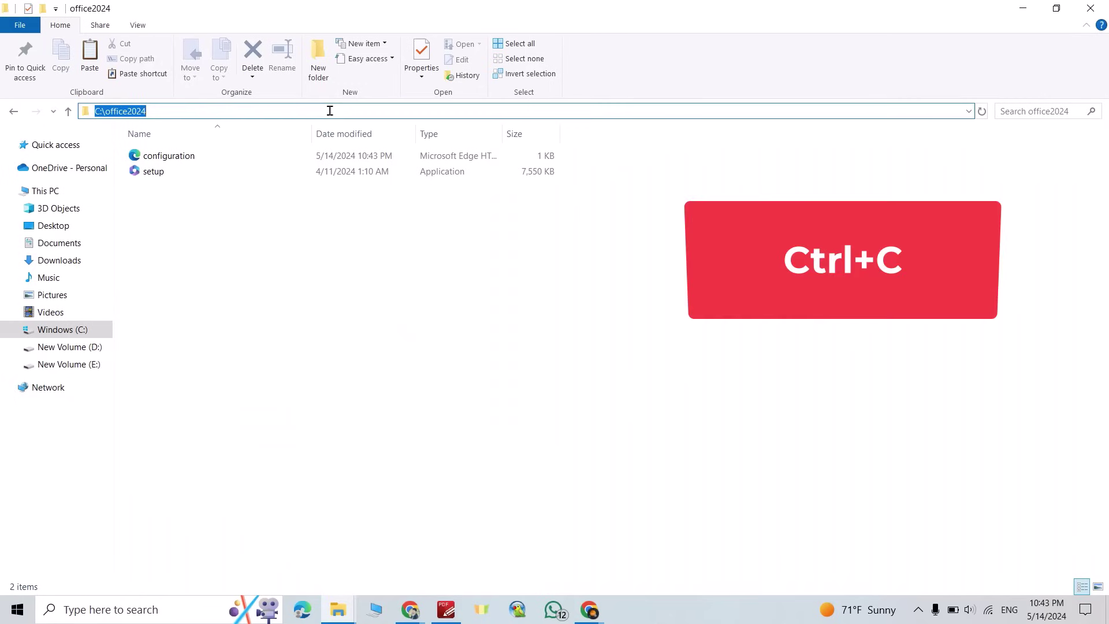
click(118, 611)
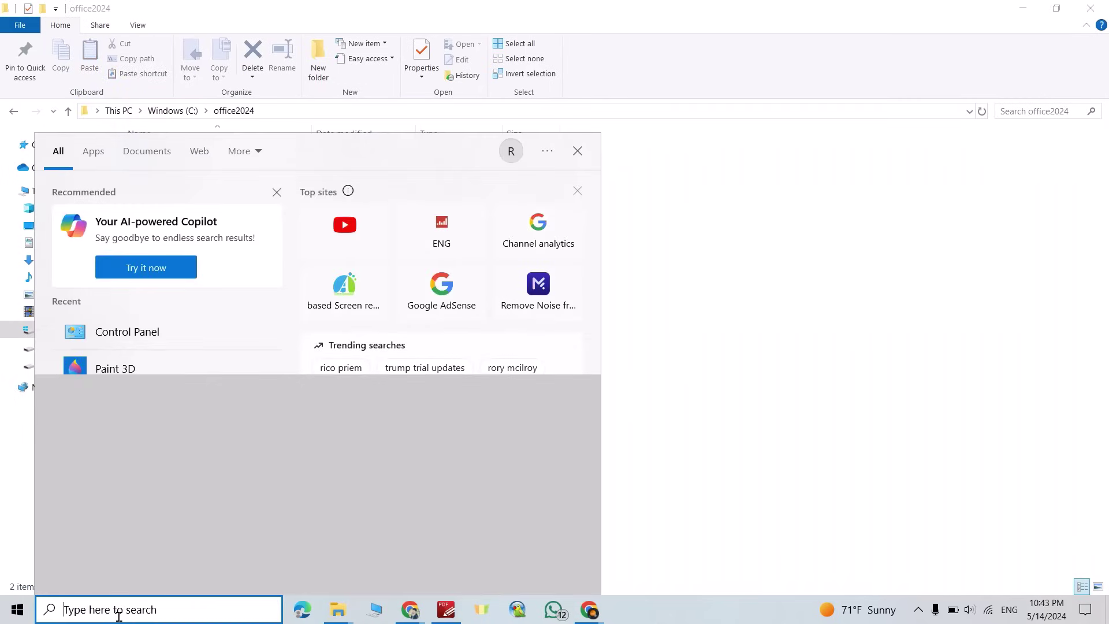
Step: Open Command Prompt as administrator and change directory to C:\office2024
text(comm)
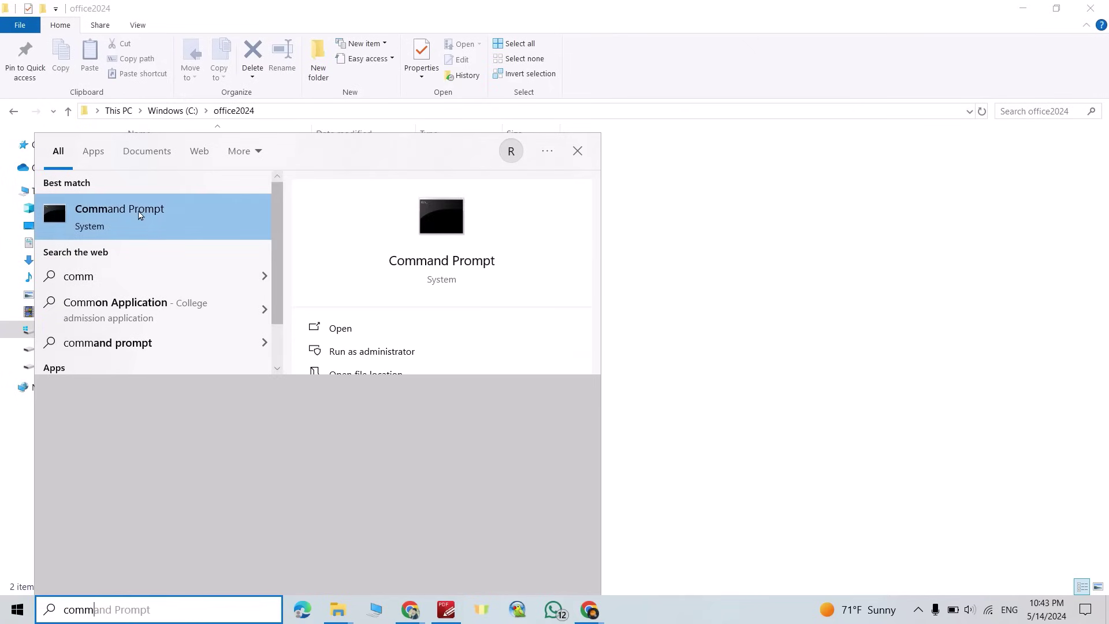
right_click(140, 215)
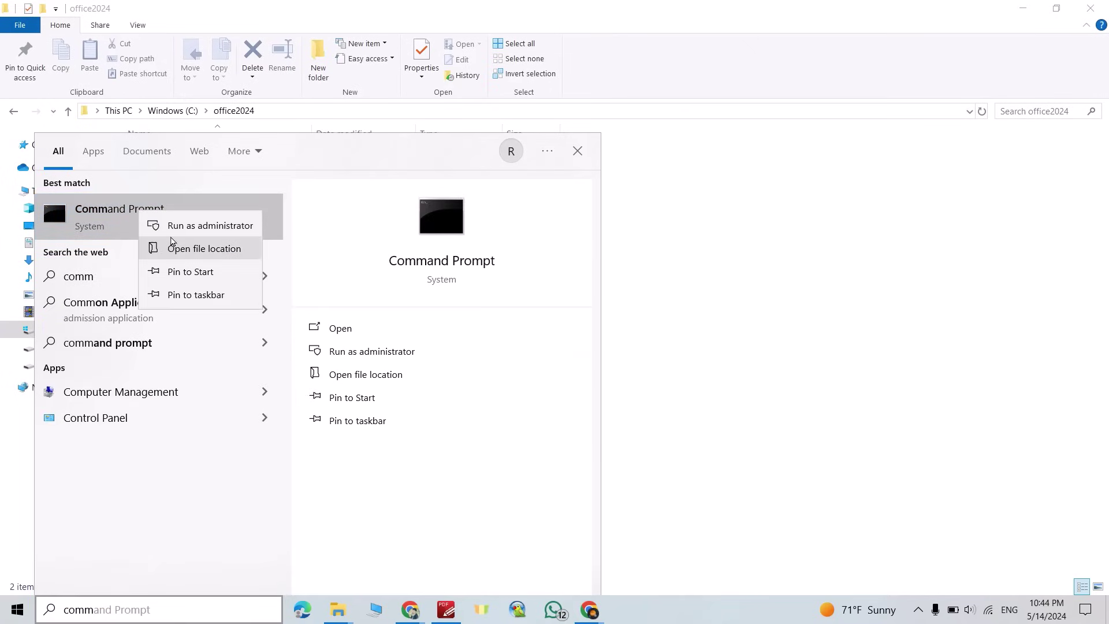
click(200, 247)
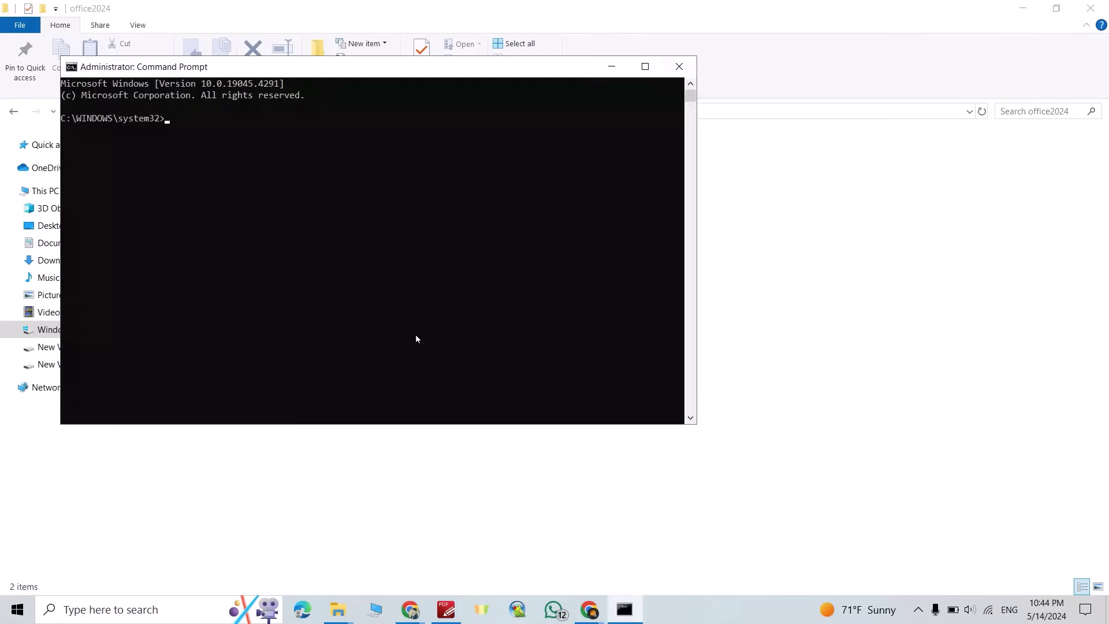
text(cd)
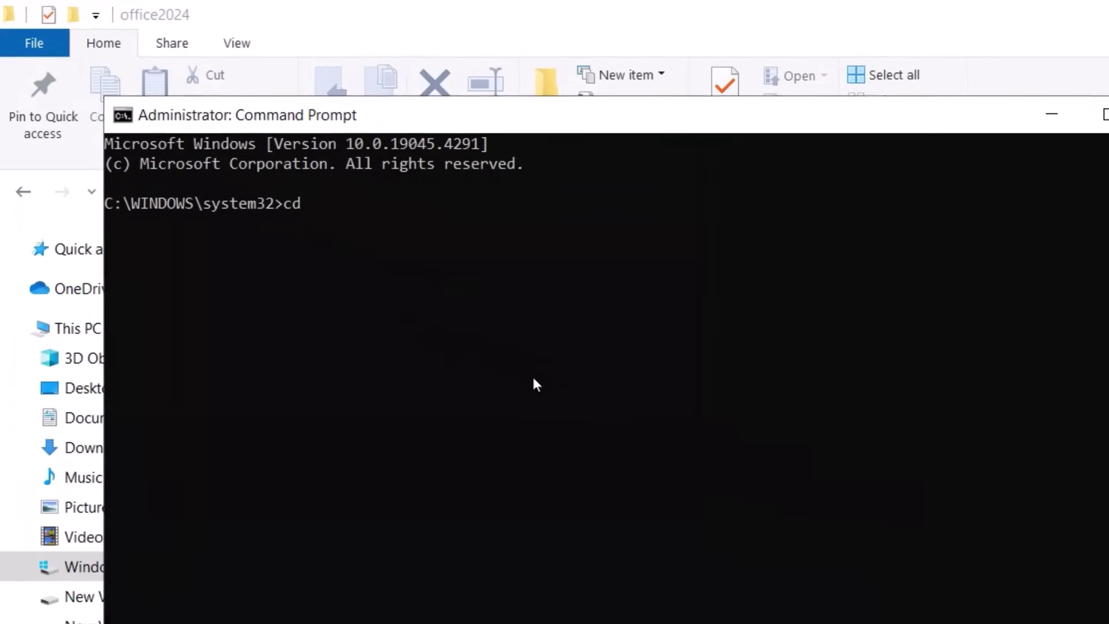
key(ctrl+v)
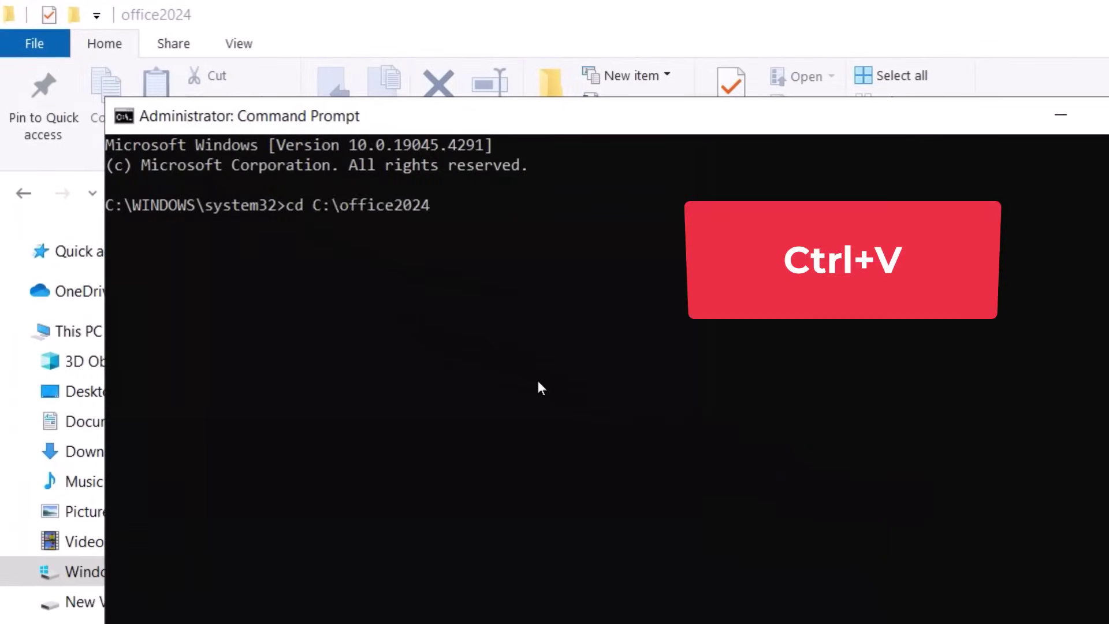
key(Return)
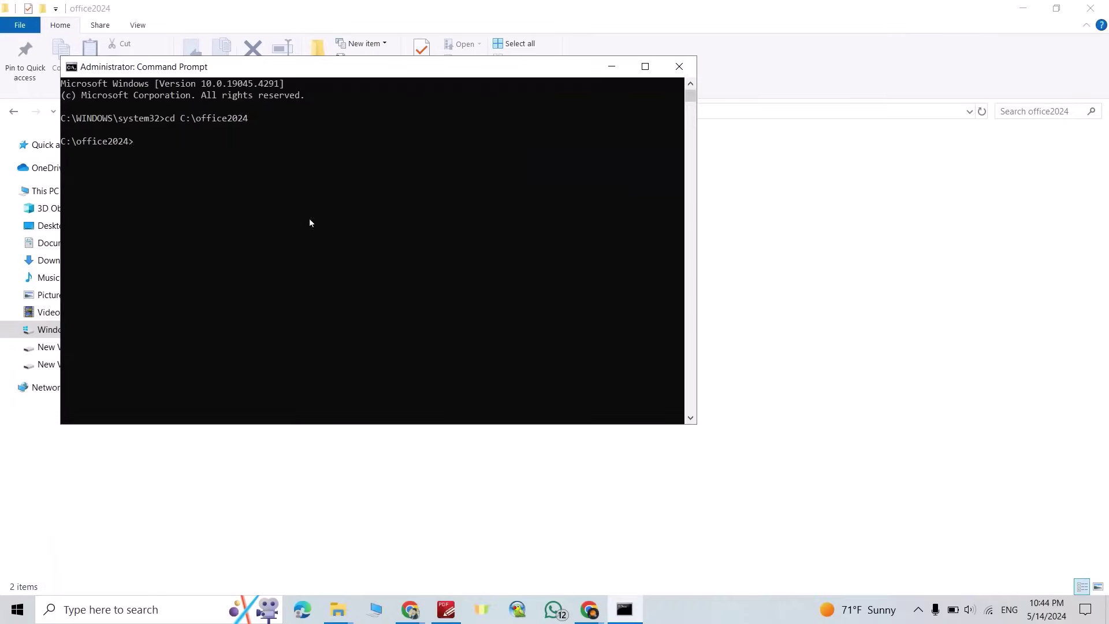
Step: Copy the setup.exe /configure configuration.xml command from the guide and run it
mouse_move(591, 614)
click(566, 572)
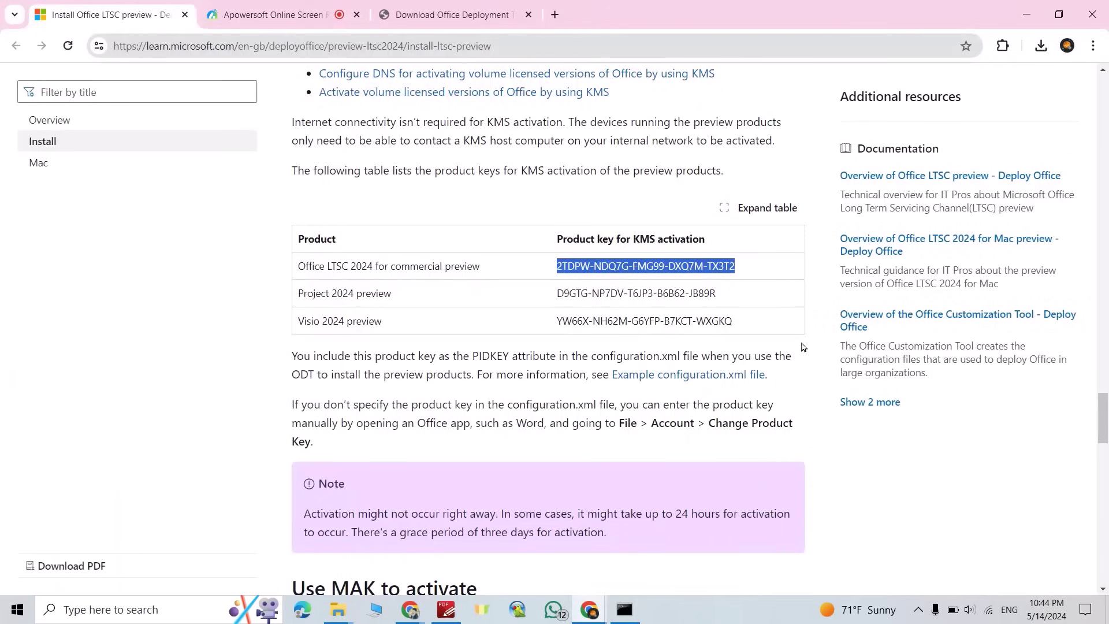
scroll(698, 344, up, 10)
scroll(698, 343, up, 8)
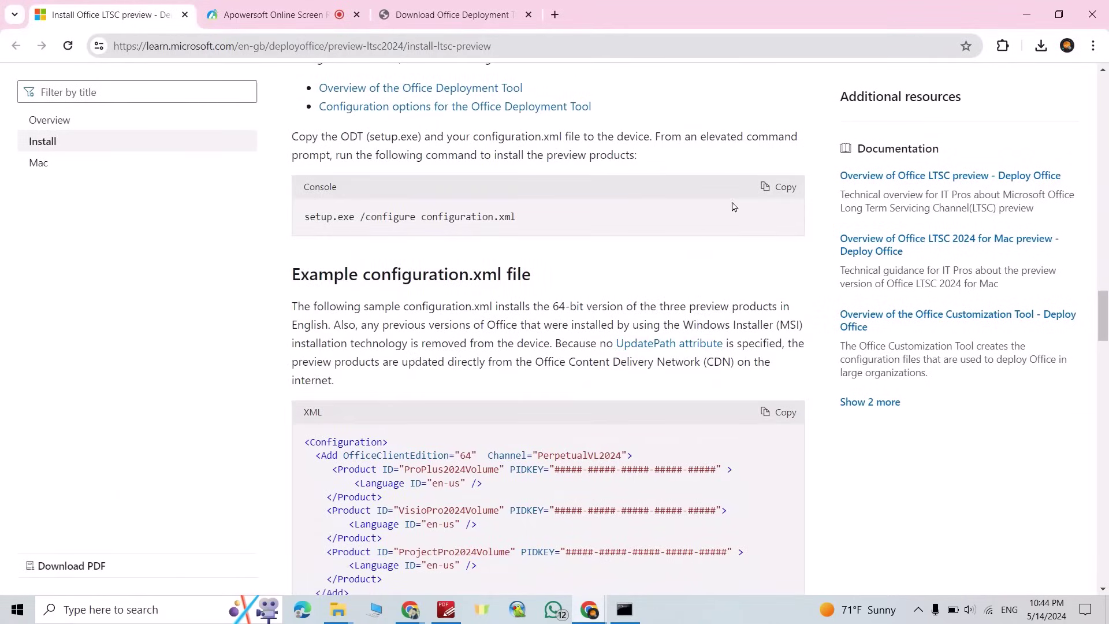
click(783, 188)
click(626, 614)
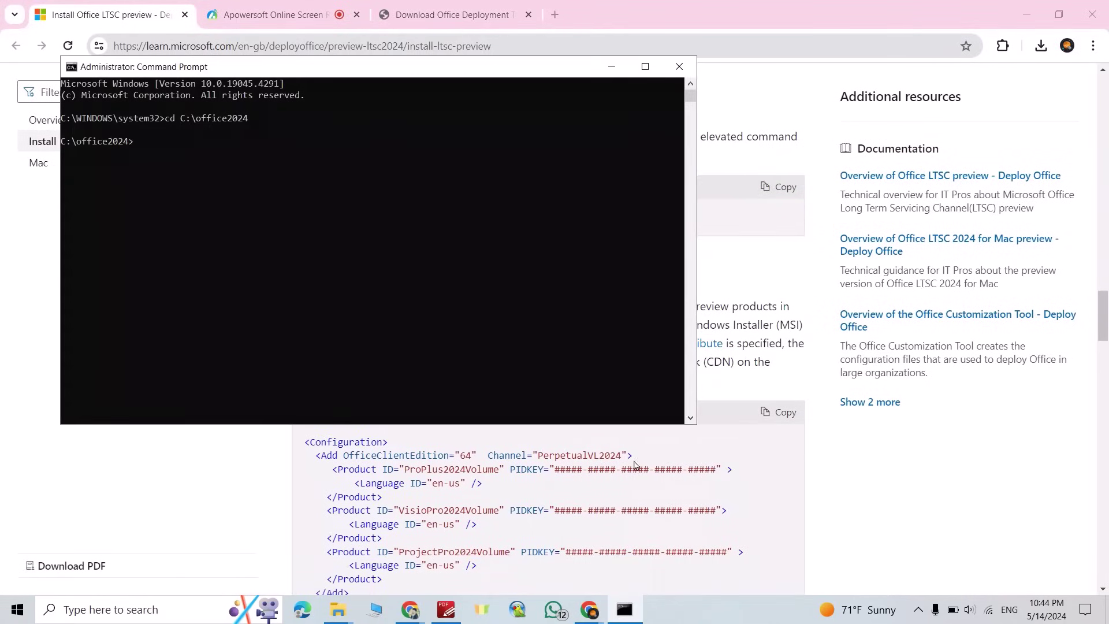
key(ctrl+v)
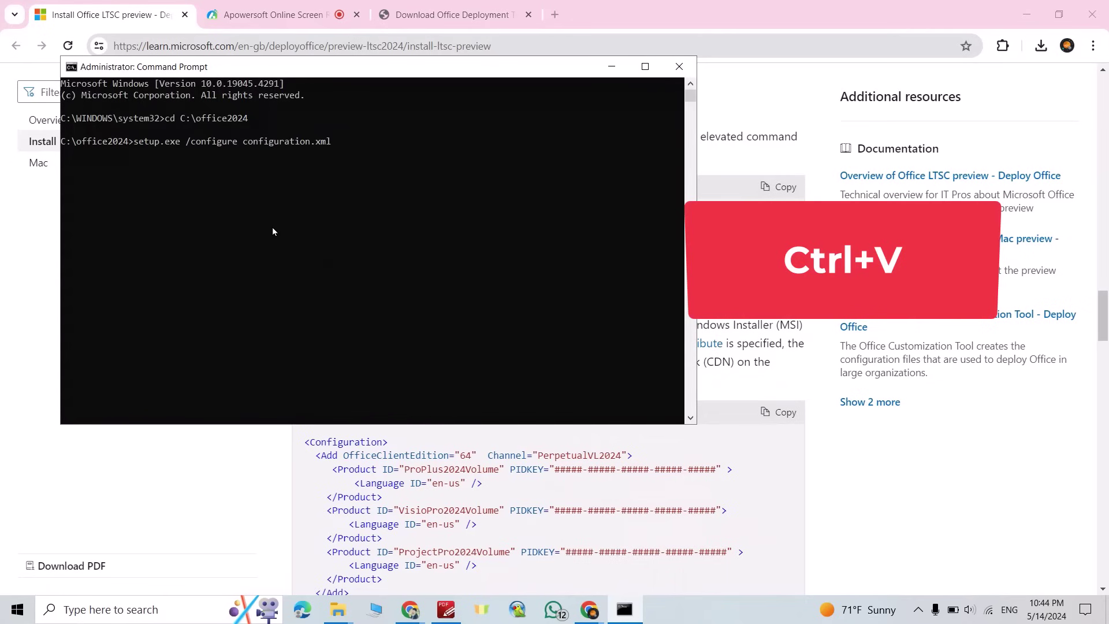
key(Return)
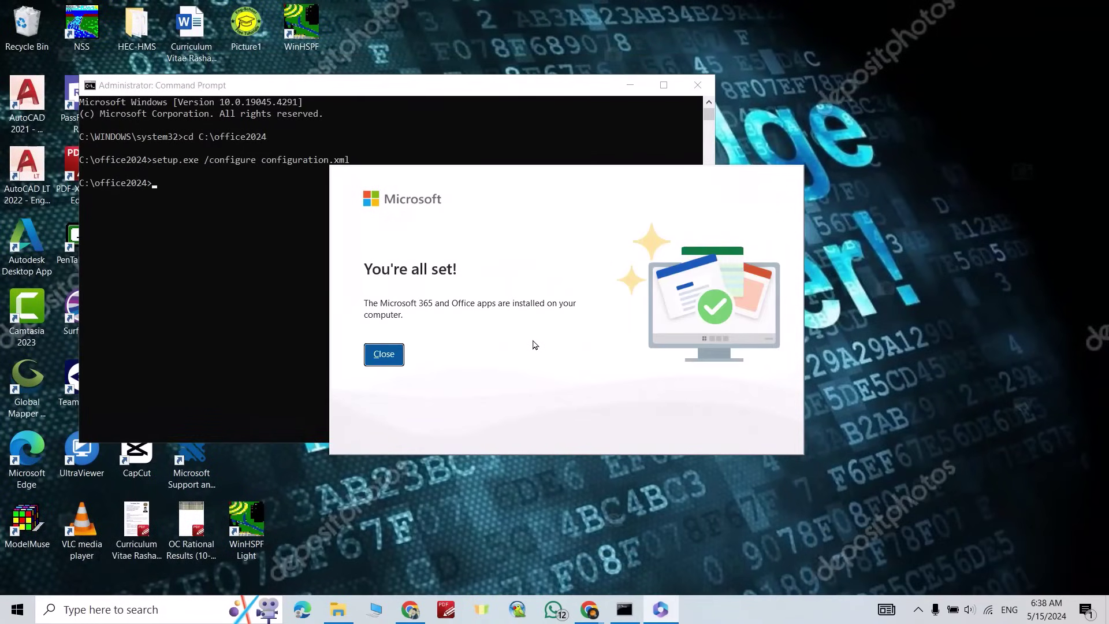
Step: Close the installation-complete dialog and the Command Prompt window
click(381, 354)
key(super)
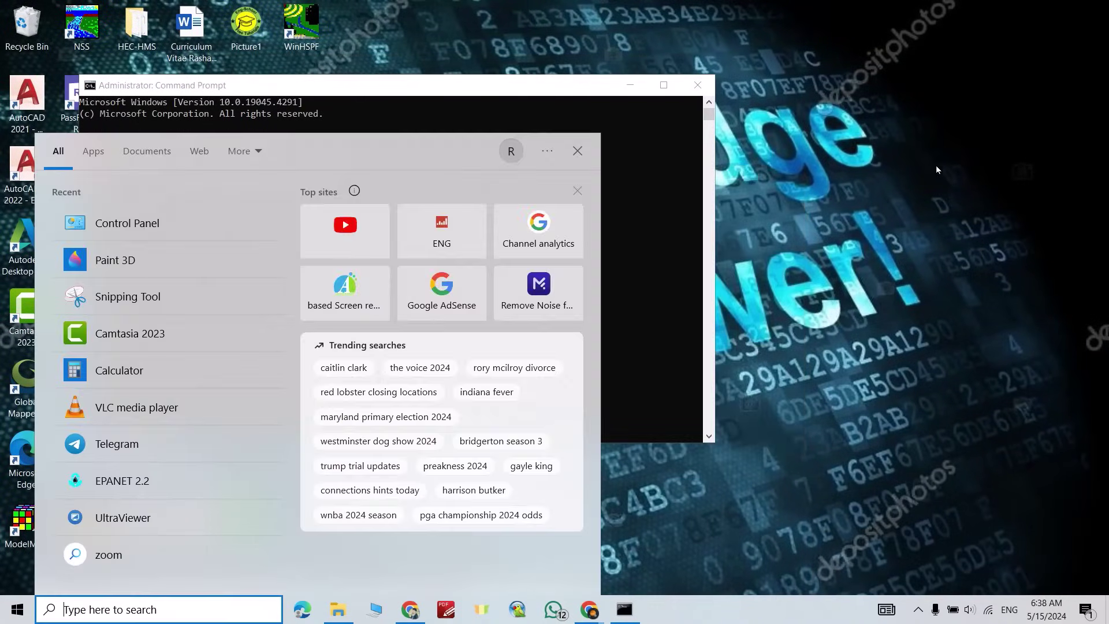
click(936, 165)
click(698, 85)
Step: Launch Word from Windows search and open its Account page
click(142, 608)
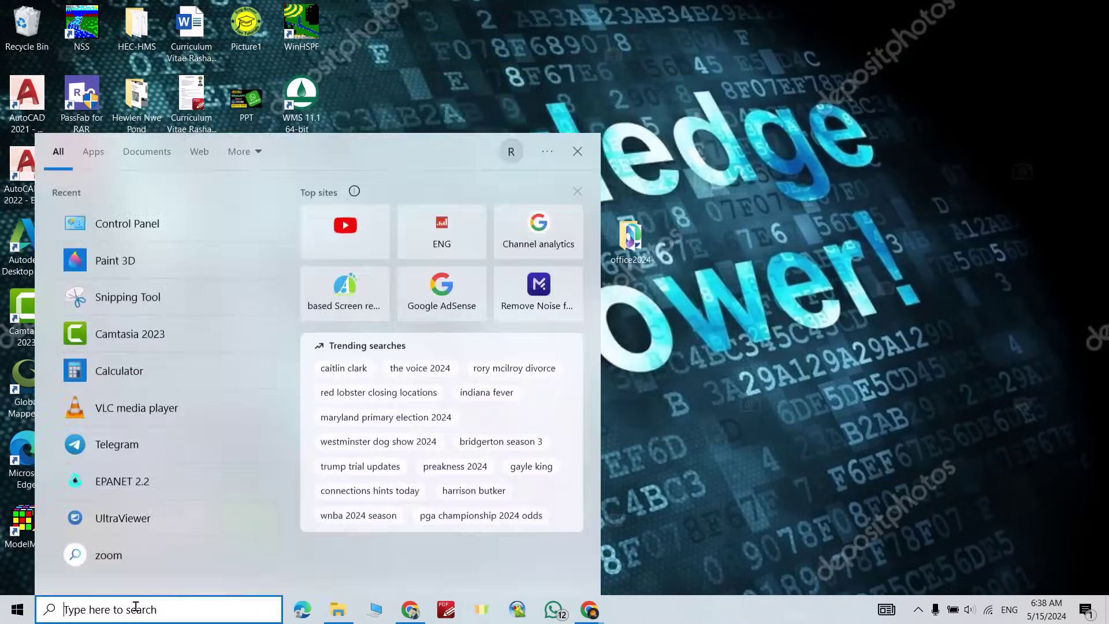
text(exc)
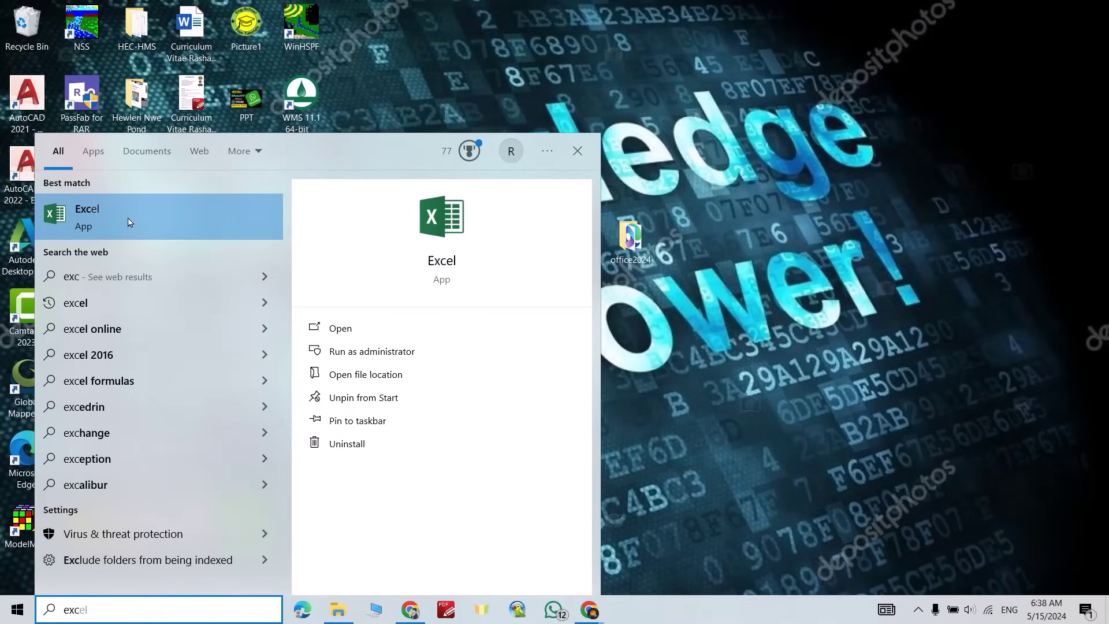
text(el)
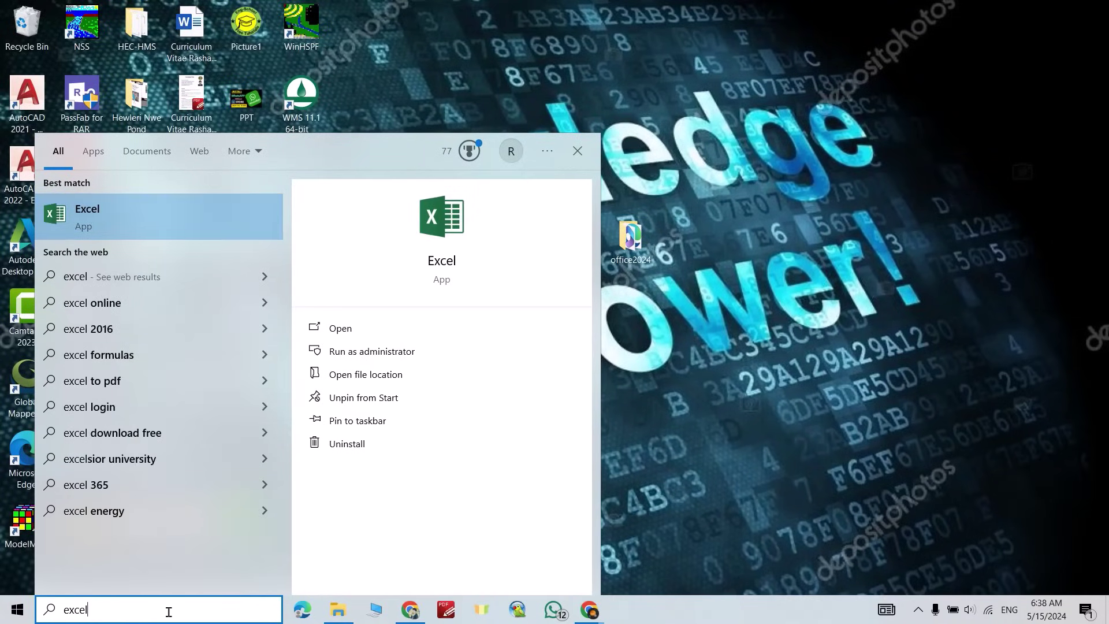
key(ctrl+a)
text(w)
click(137, 225)
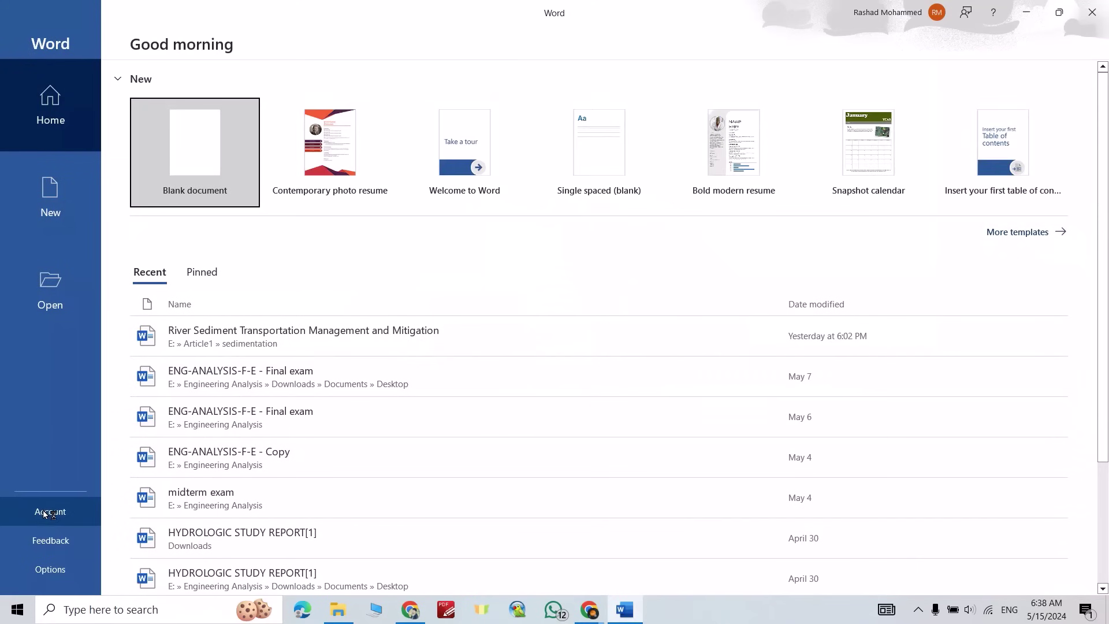
click(46, 513)
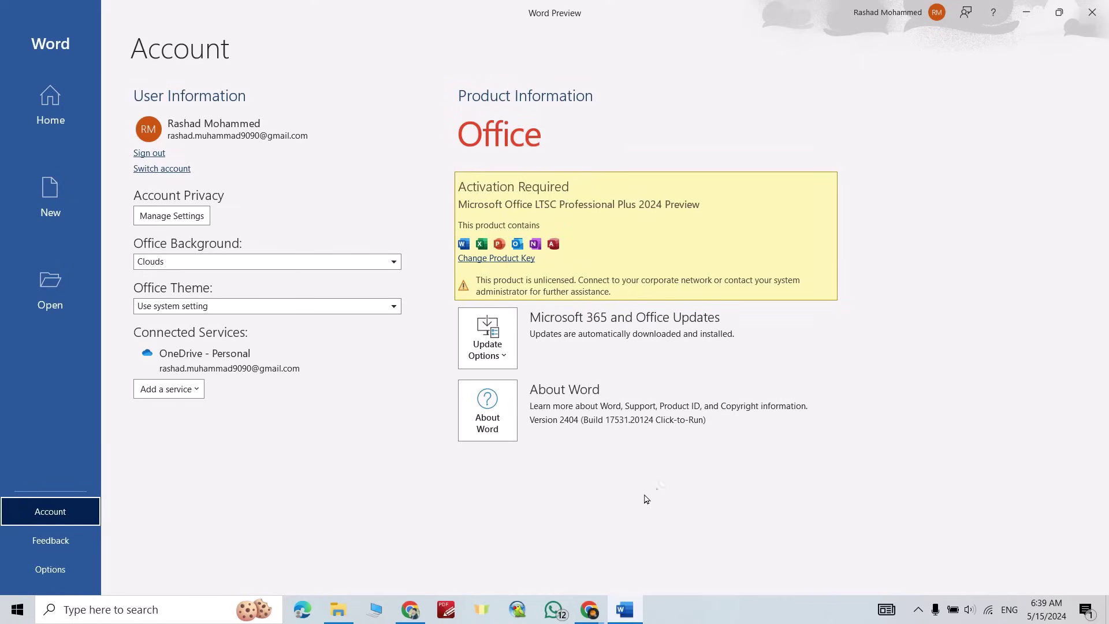
Step: Copy the Office LTSC 2024 MAK product key from the install guide
mouse_move(599, 618)
click(567, 571)
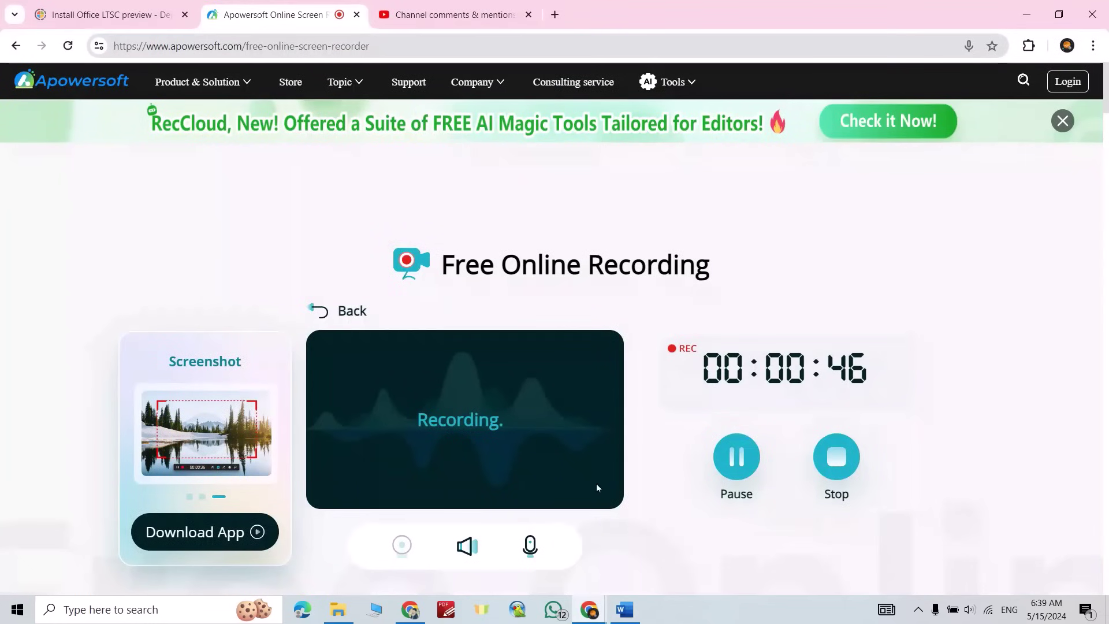
click(133, 7)
drag(1104, 306, 1104, 458)
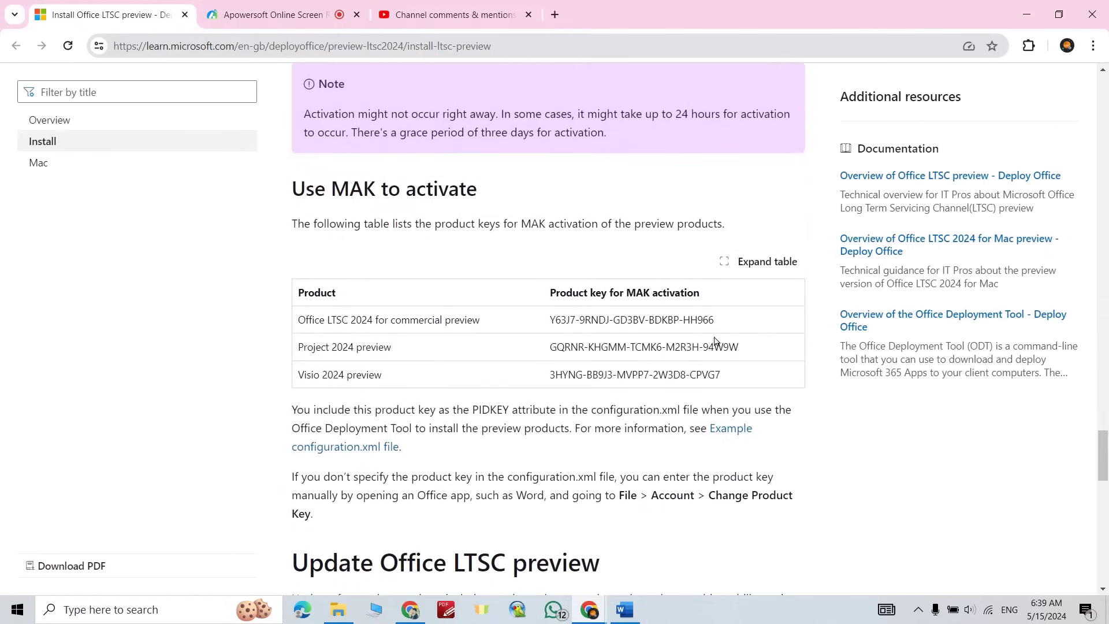
drag(727, 327, 550, 322)
key(ctrl+c)
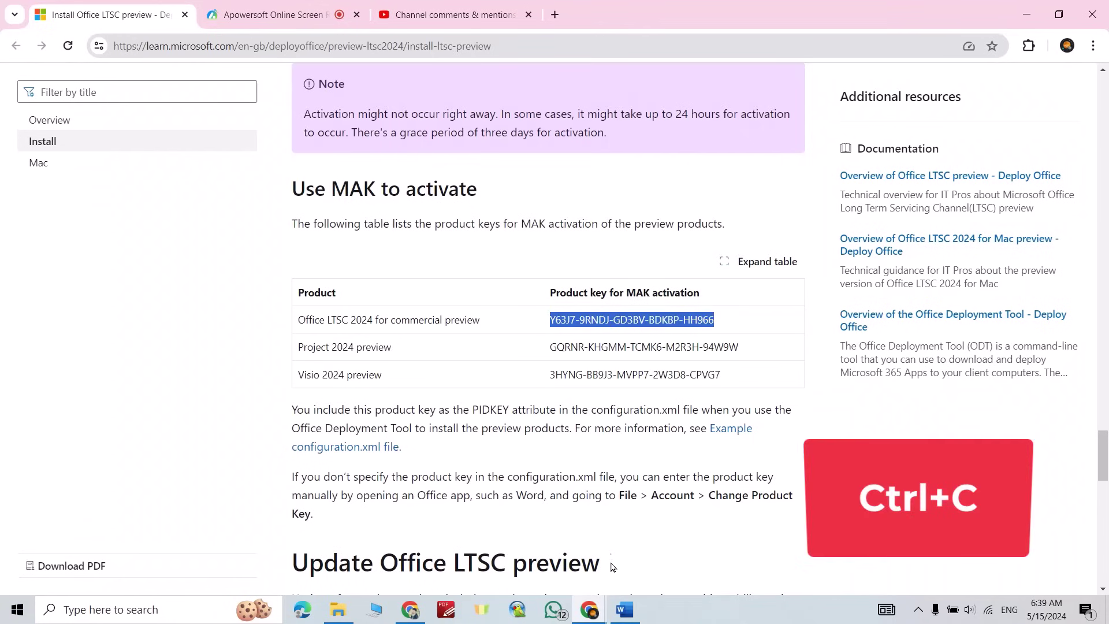
Step: Paste the MAK key into Word's Change Product Key dialog and activate Office
mouse_move(625, 609)
click(672, 558)
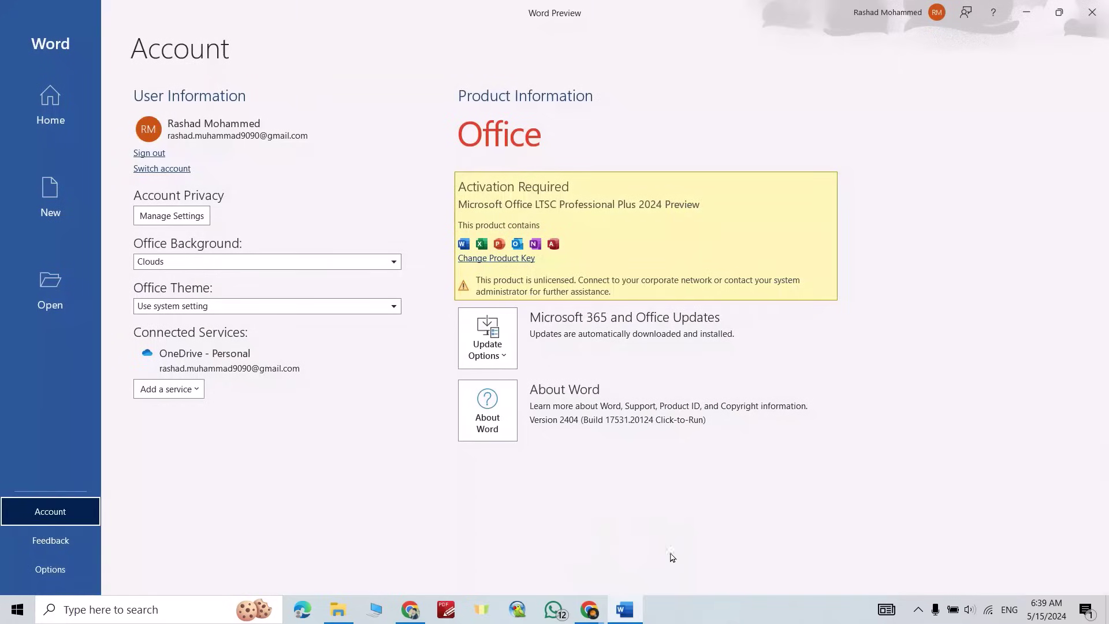
click(496, 260)
key(ctrl+v)
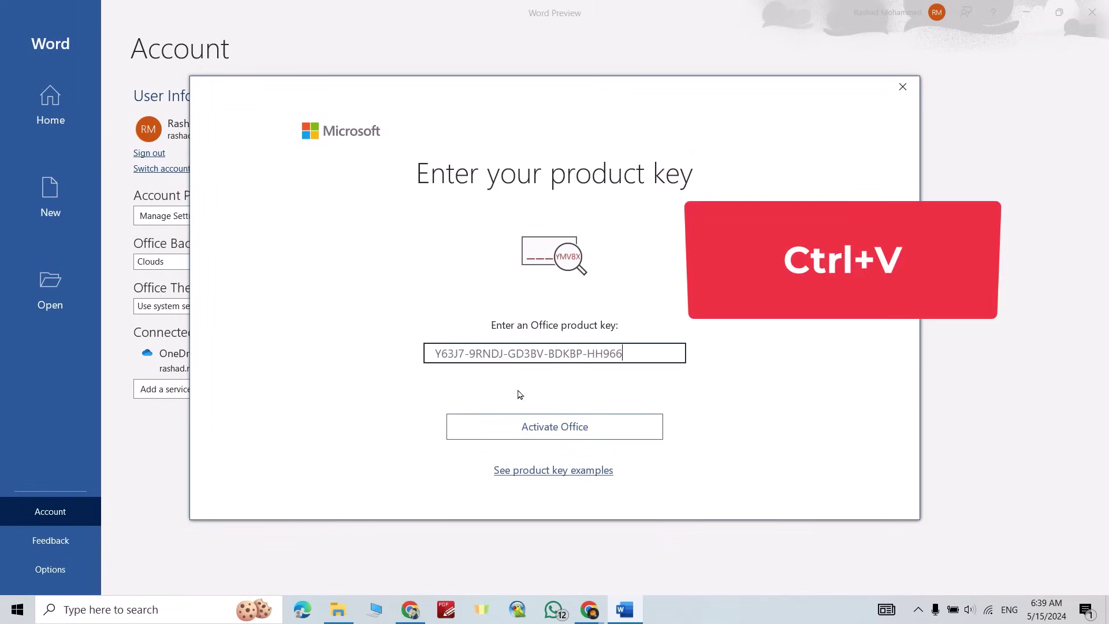
click(589, 432)
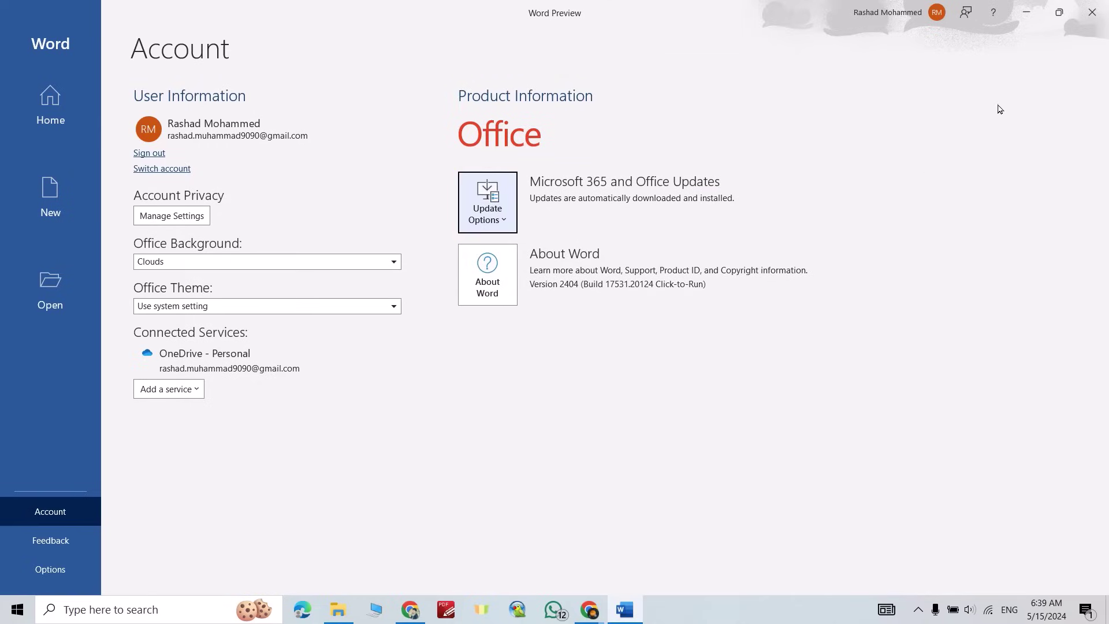
Step: Restart Word, activate over the Internet in the Activation Wizard, then confirm Product Activated under File > Account
click(1089, 12)
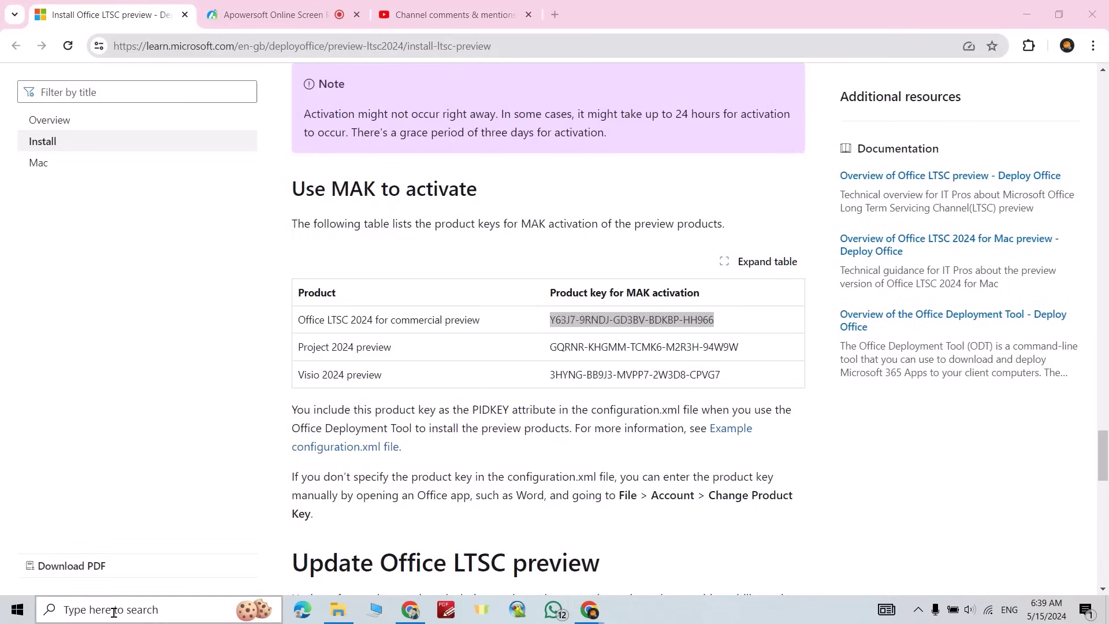
click(113, 611)
click(157, 340)
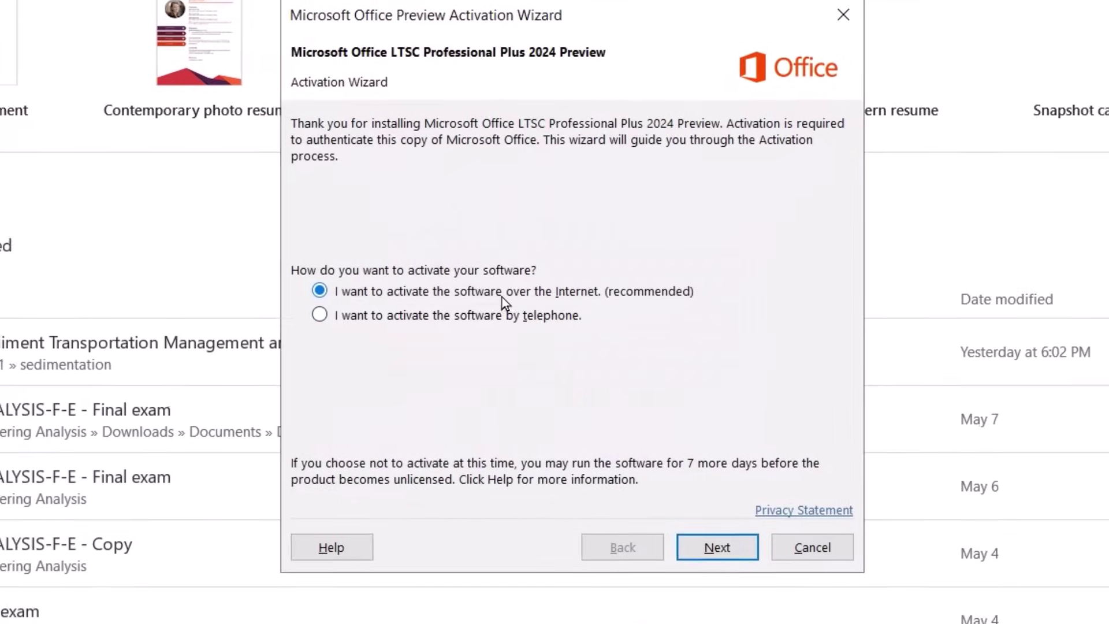
click(716, 549)
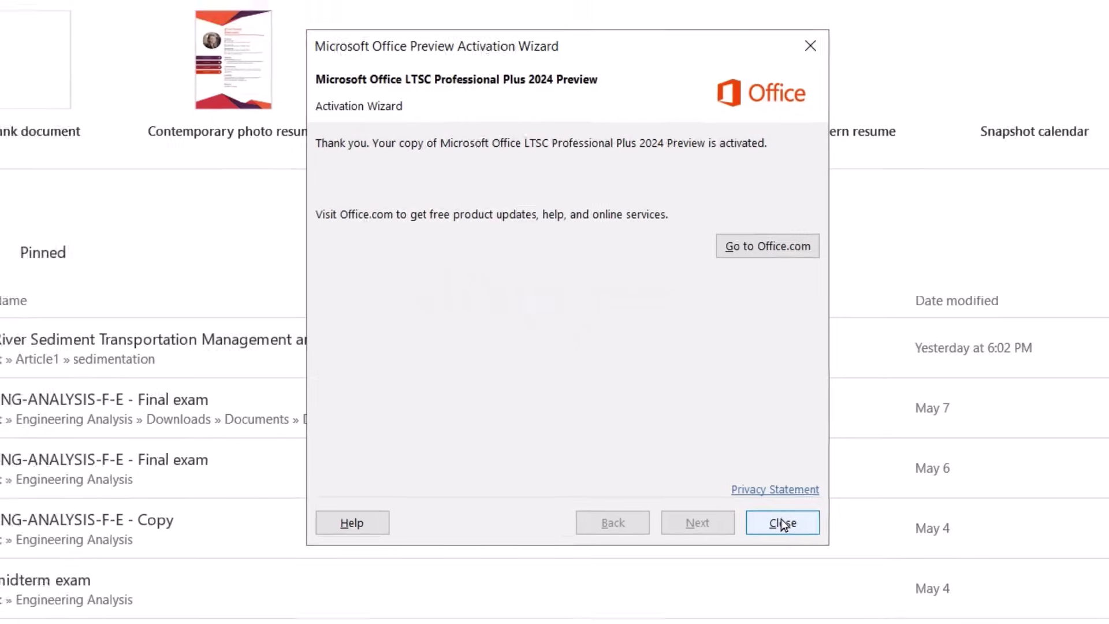
click(783, 523)
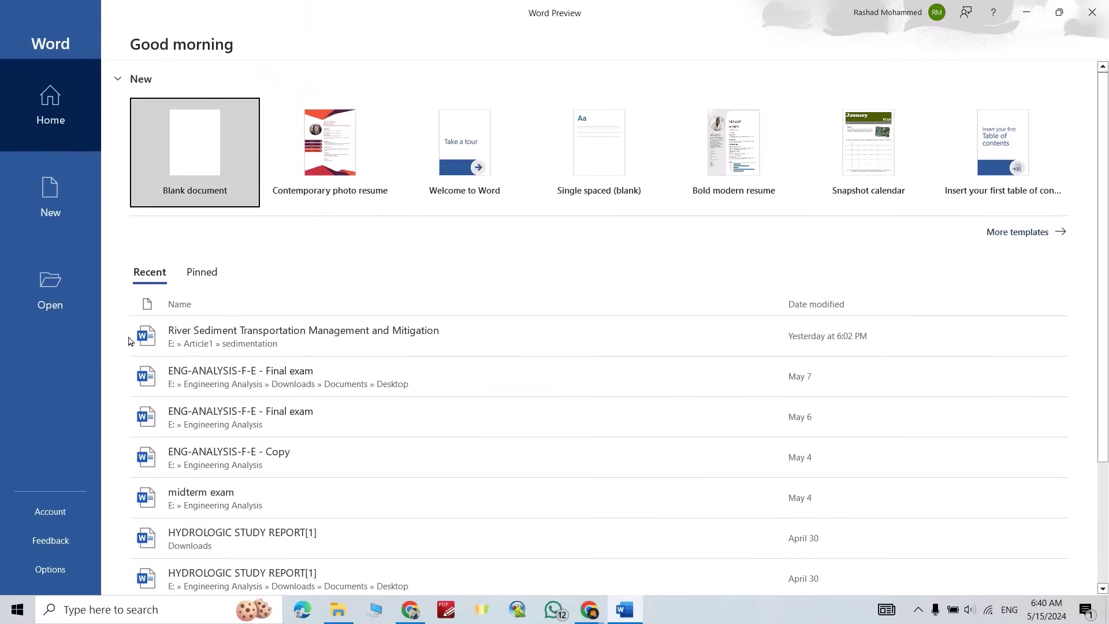
click(63, 512)
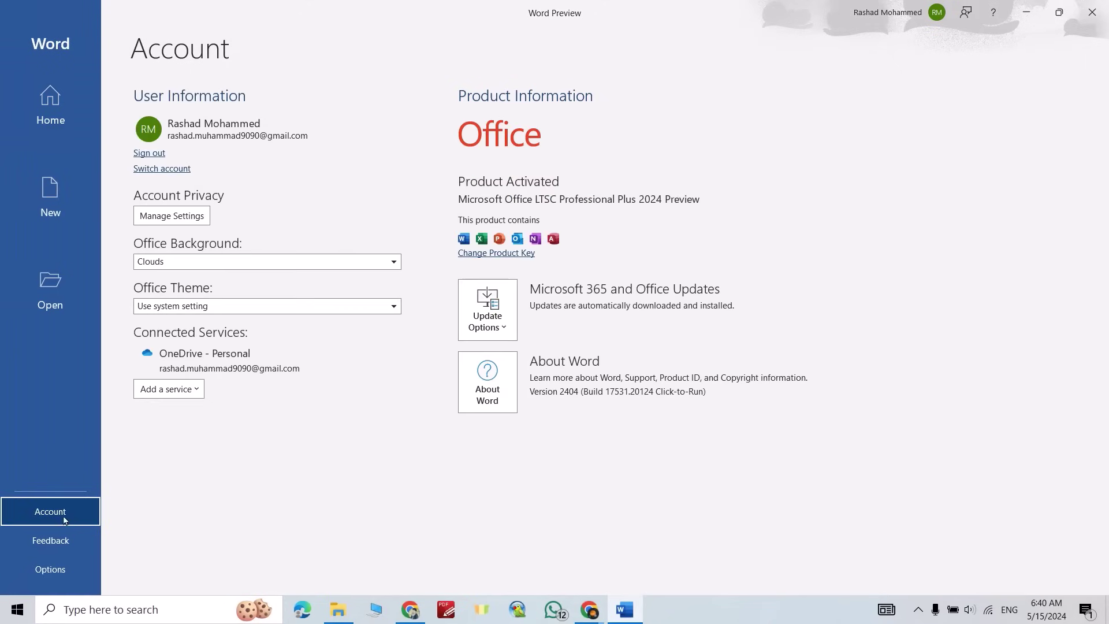